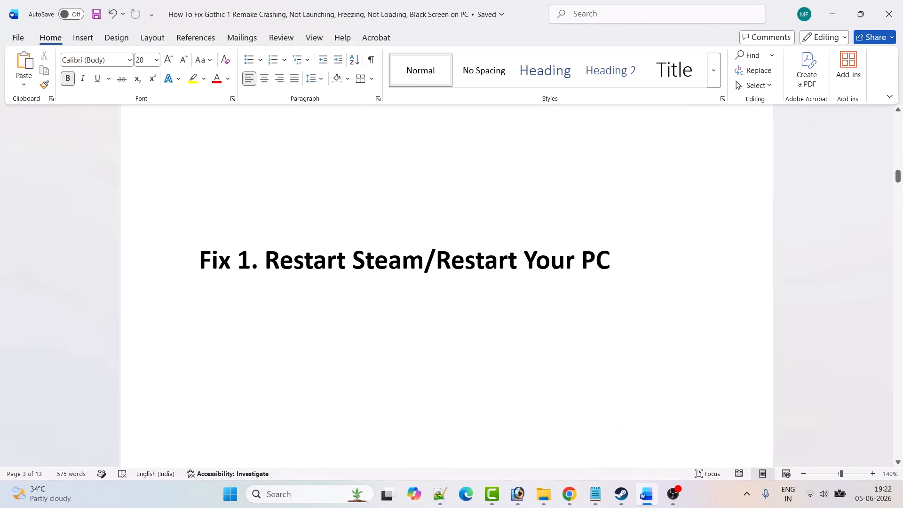
Switch to Steam, view its Exit command without running it, and return to the Word guide.
left_click(621, 494)
left_click(24, 11)
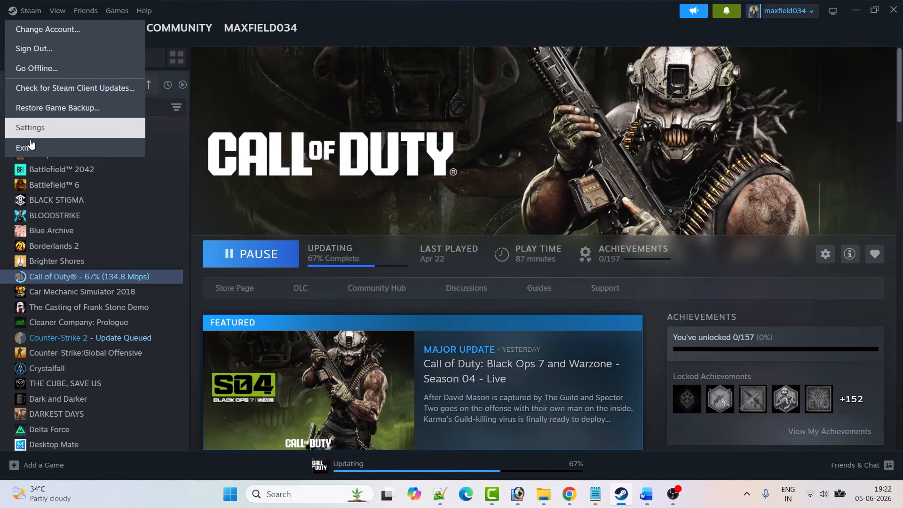
left_click(210, 218)
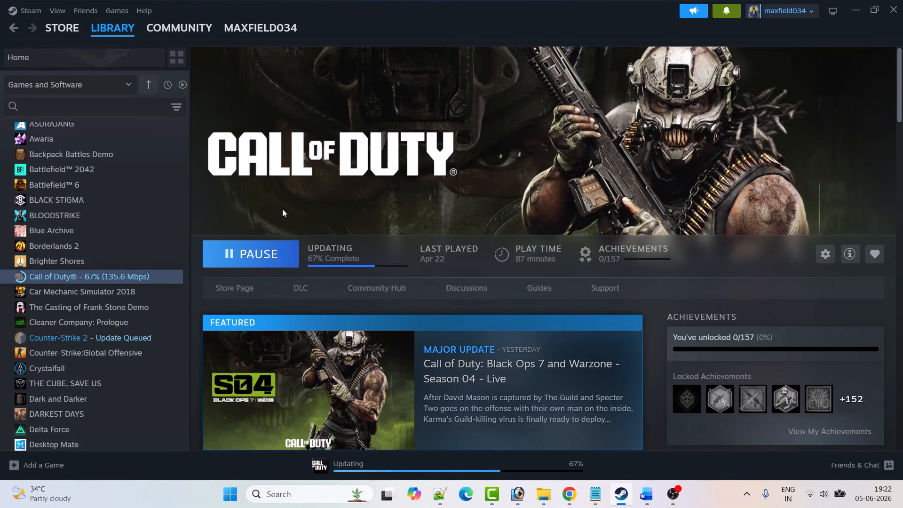
key("alt+Tab")
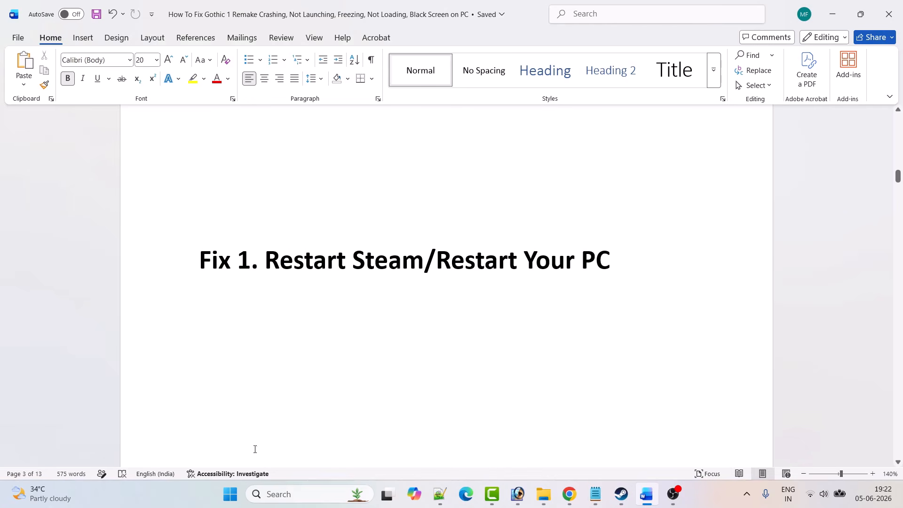
View the Windows Restart option without restarting the PC, and continue to Fix 2 in the Word guide.
left_click(230, 494)
left_click(597, 453)
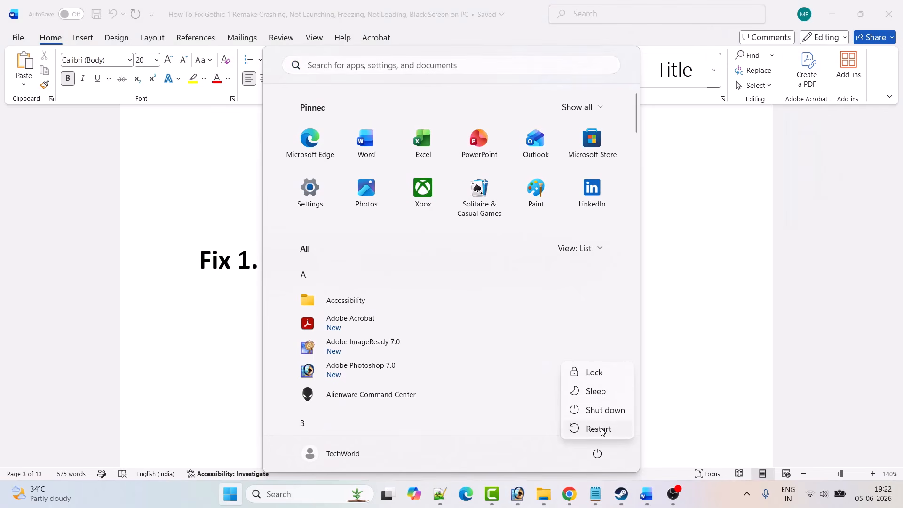
left_click(689, 371)
scroll(474, 324, "down", 10)
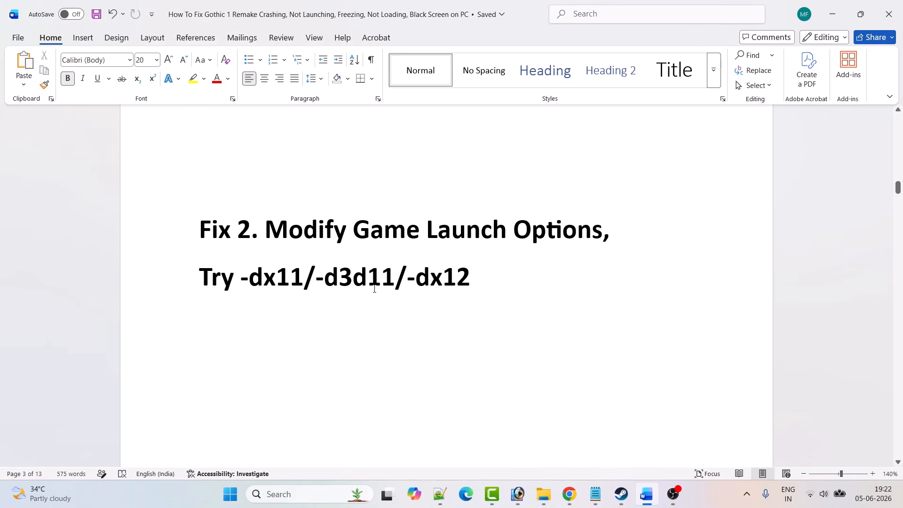
Switch to Steam and set the launch options of Call of Duty to -dx11 in its properties.
left_click(621, 494)
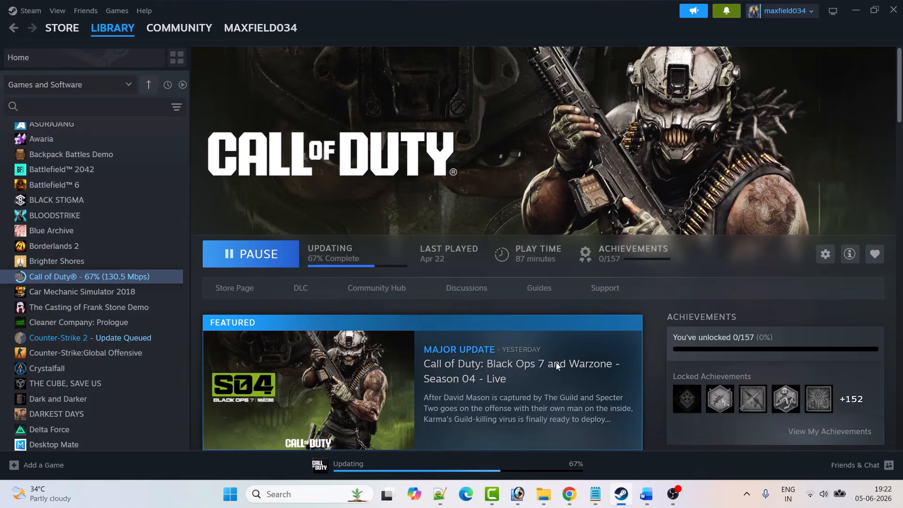
right_click(106, 279)
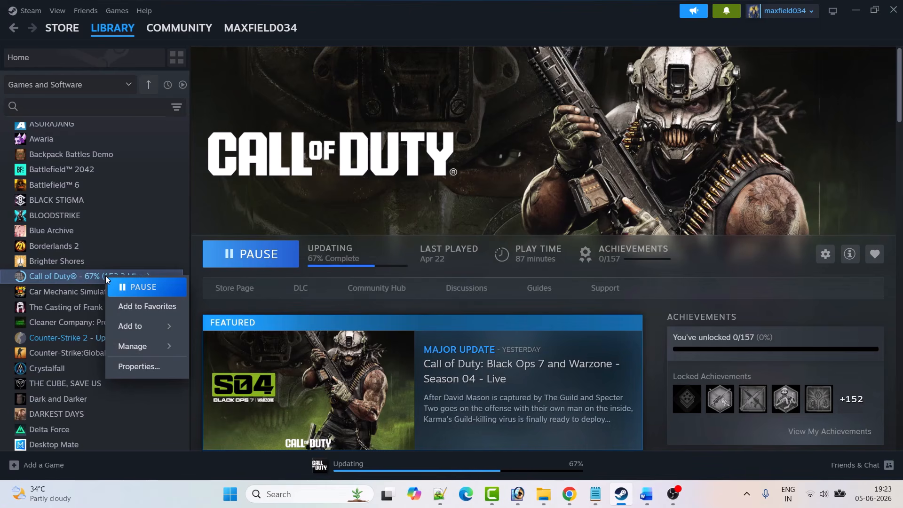
left_click(145, 366)
left_click(375, 241)
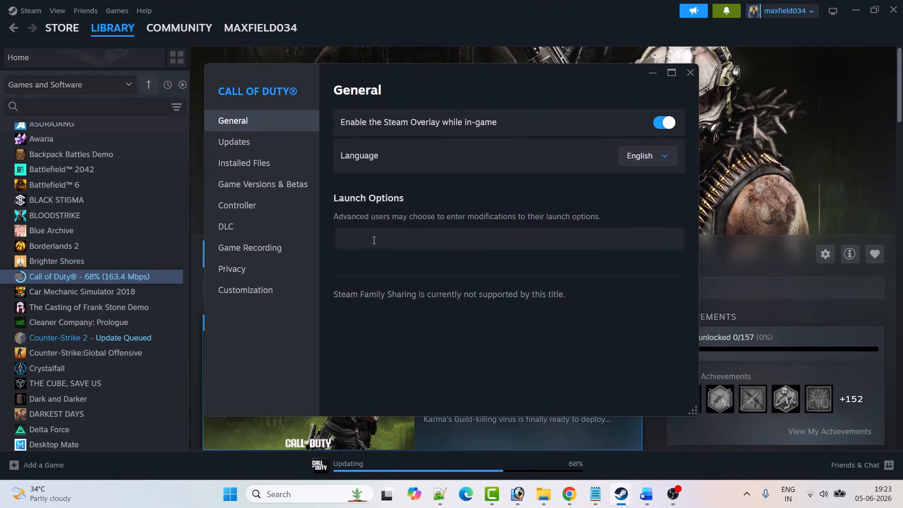
type("-dx11")
left_click(690, 73)
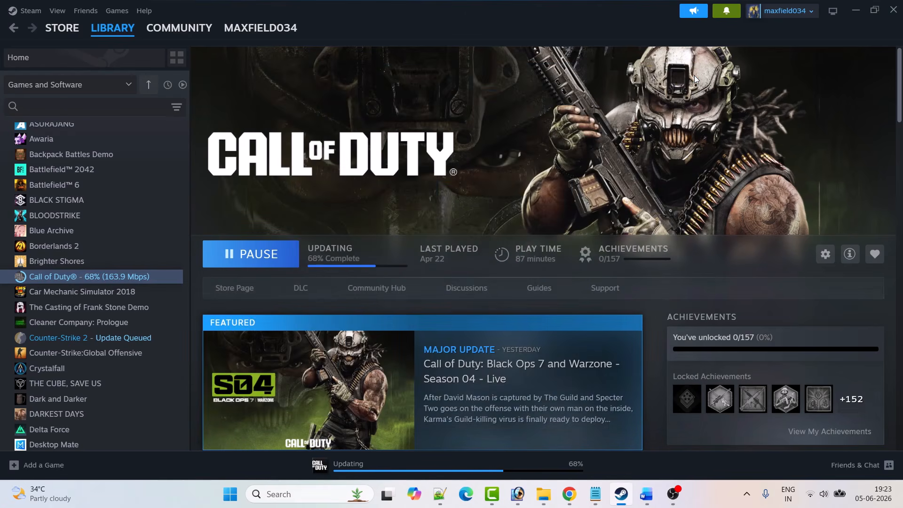
Reopen the properties of Call of Duty and replace the launch option with -d3d11.
right_click(107, 276)
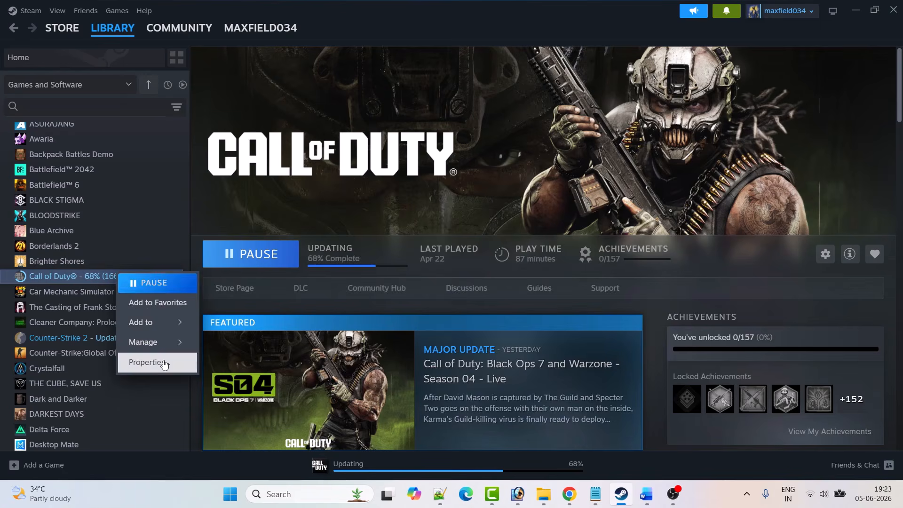
left_click(145, 367)
key("BackSpace")
key("BackSpace")
key("BackSpace")
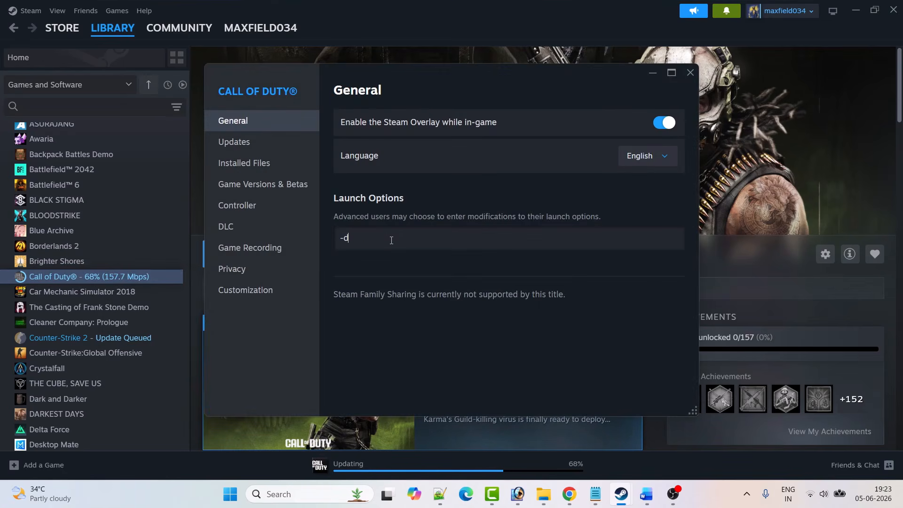
type("3d12")
left_click(687, 76)
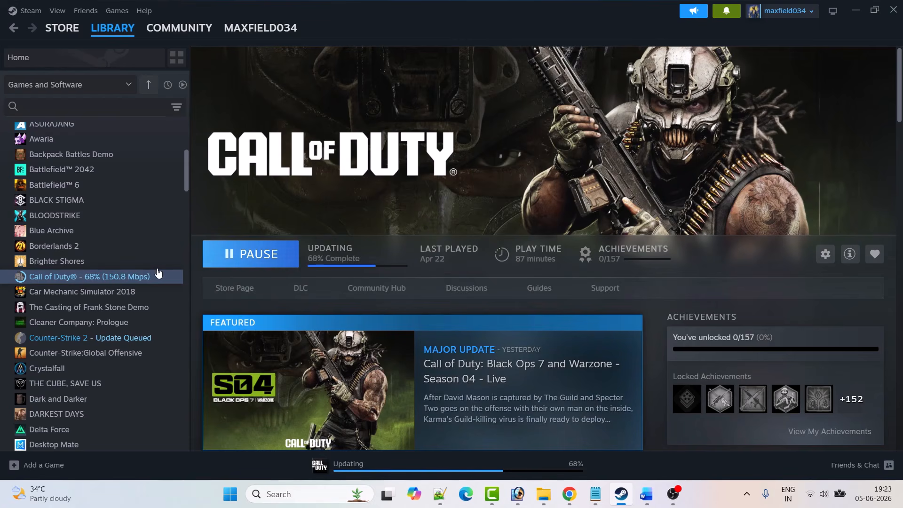
Change the launch option of Call of Duty to -dx12 in its properties and close them.
right_click(109, 276)
left_click(136, 365)
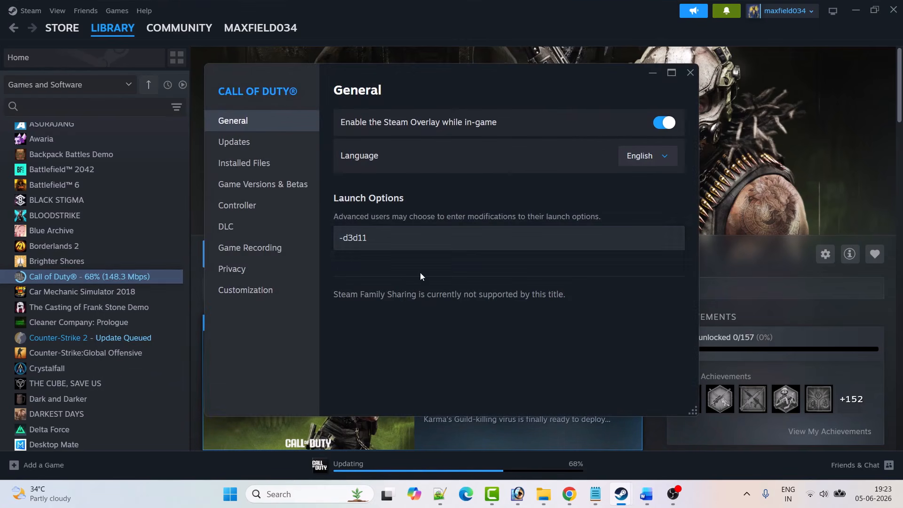
left_click(391, 246)
key("BackSpace")
key("BackSpace")
key("BackSpace")
key("BackSpace")
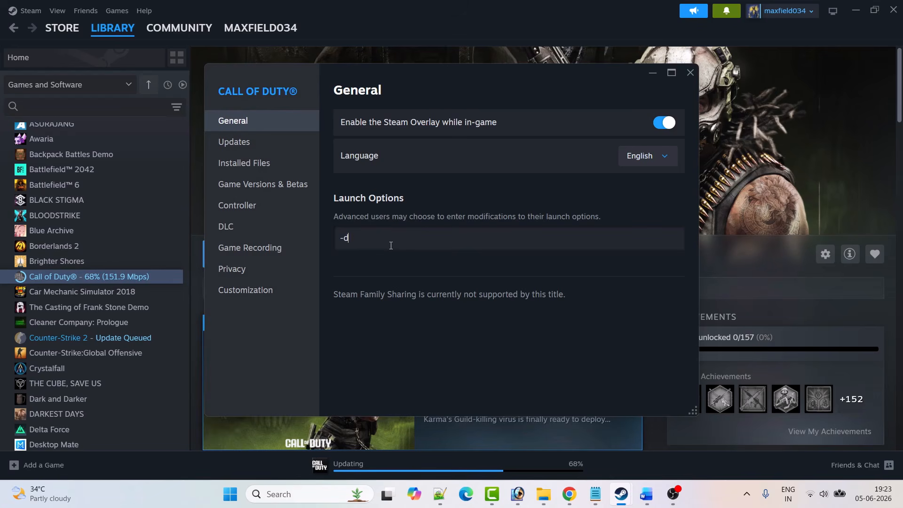
type("x12")
left_click(690, 73)
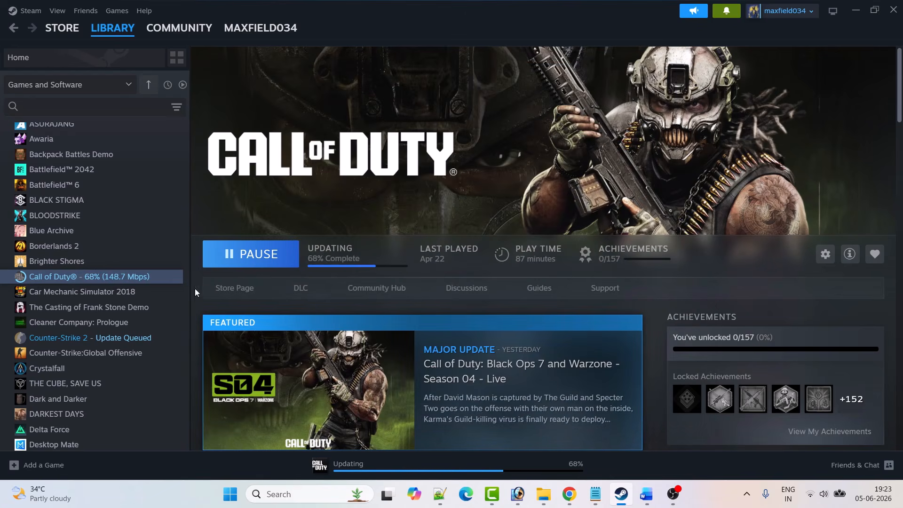
Clear the launch options of Call of Duty and switch back to the Word guide.
right_click(127, 276)
left_click(167, 365)
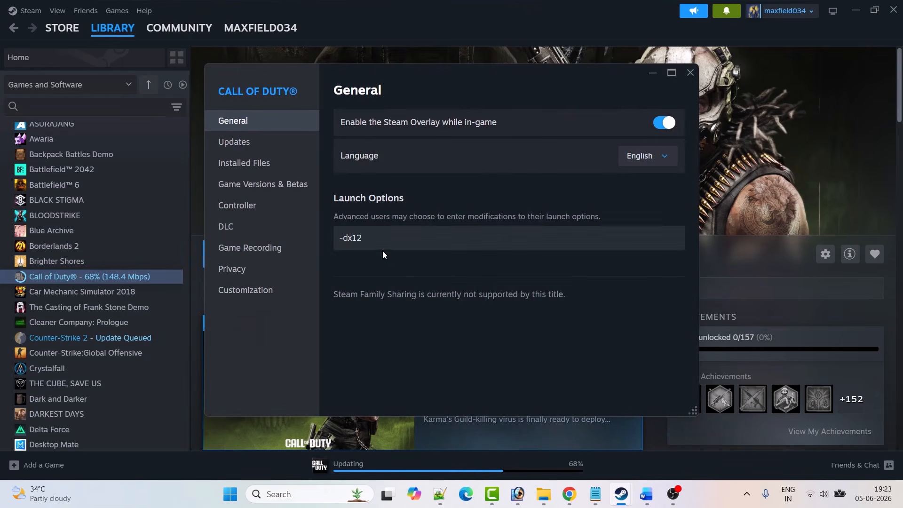
left_click_drag(363, 238, 339, 238)
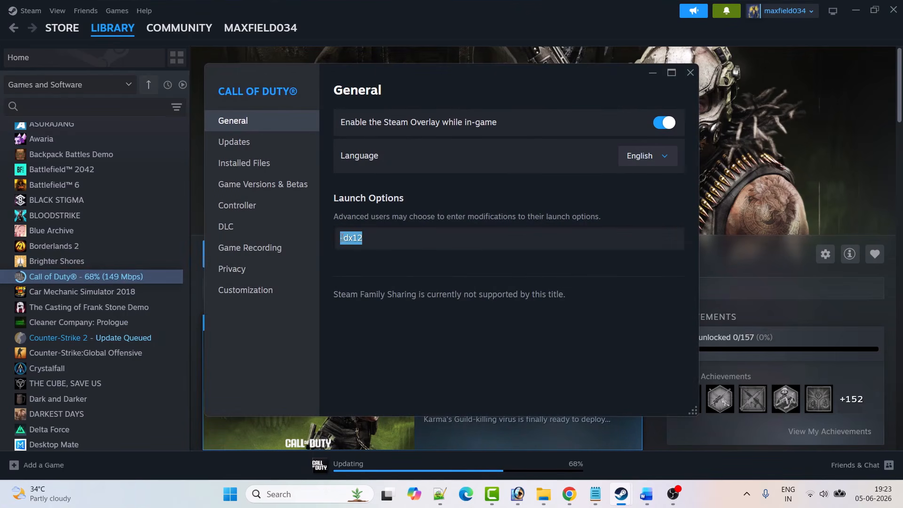
key("BackSpace")
left_click(690, 72)
key("alt+Tab")
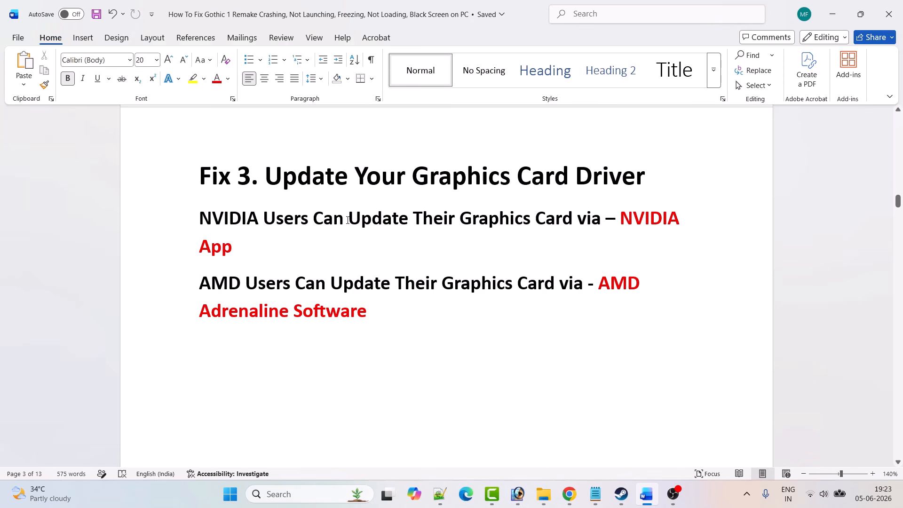
Find and open the NVIDIA App through Windows search, and check for graphics driver updates.
left_click(303, 489)
type("nv")
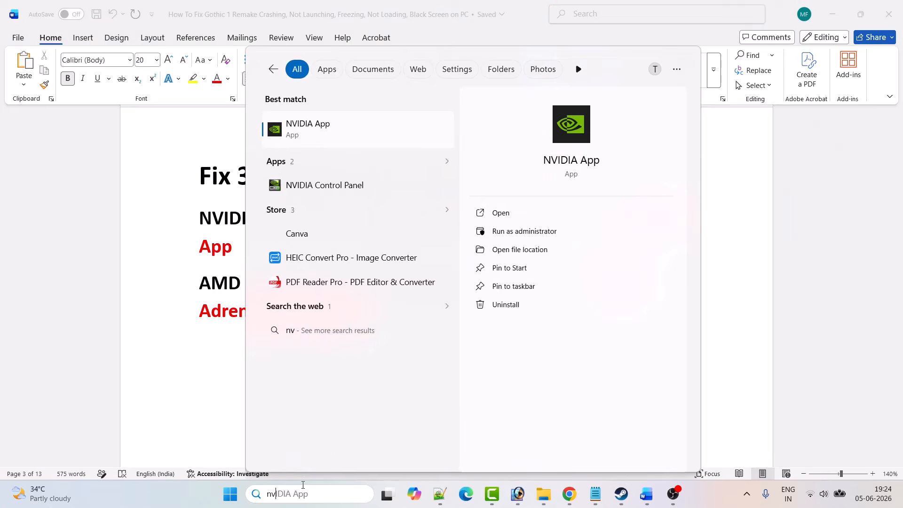
type("idia app")
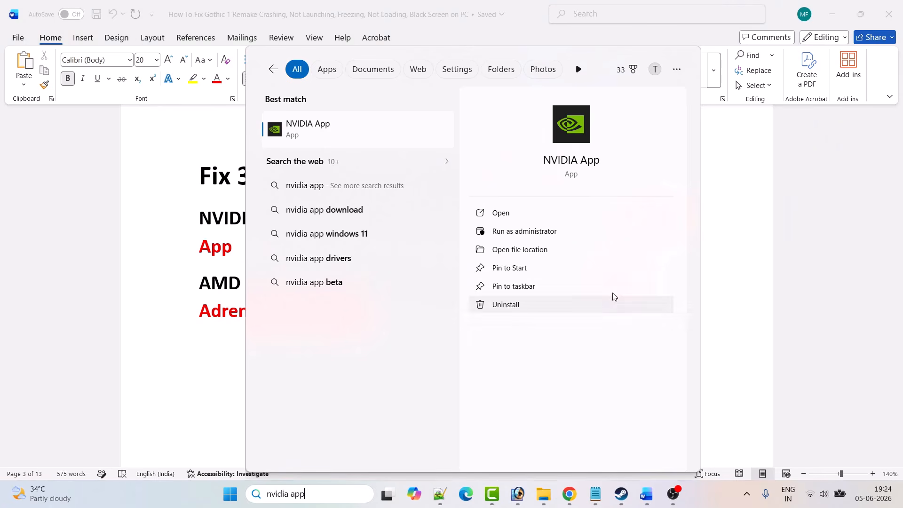
left_click(529, 216)
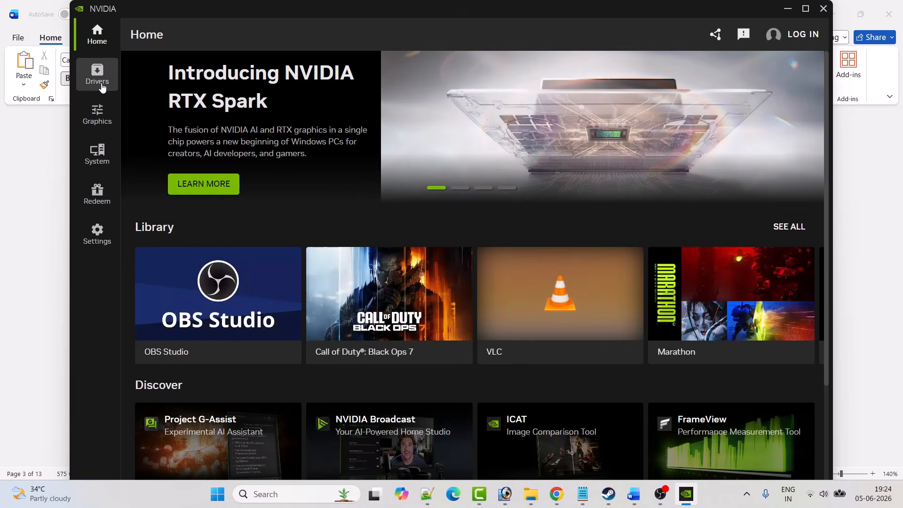
left_click(100, 84)
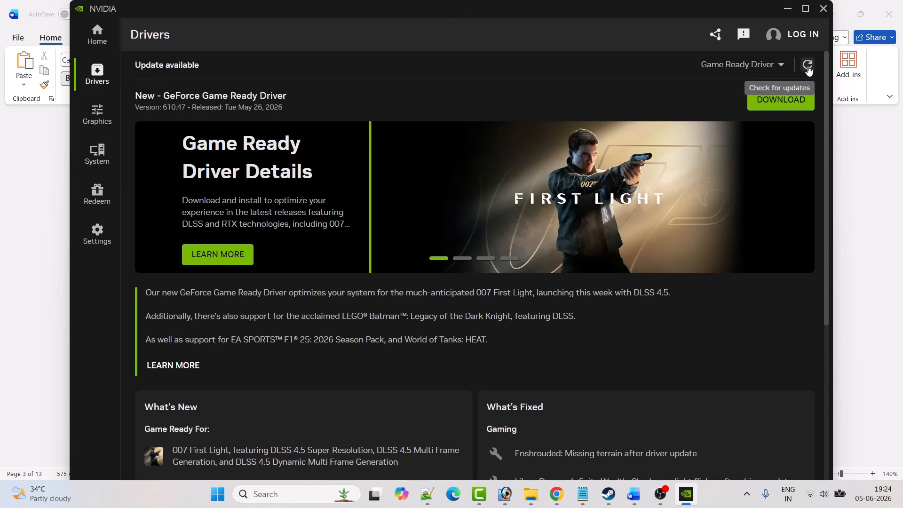
left_click(808, 66)
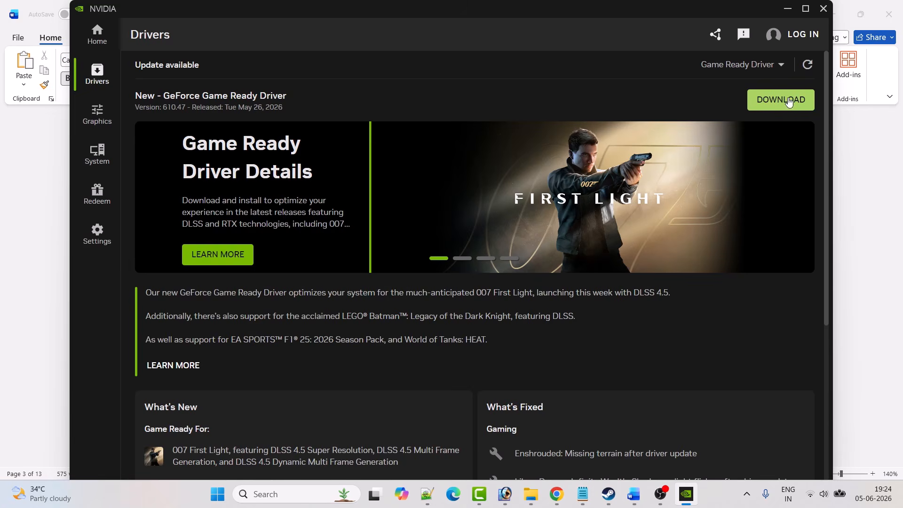
View the Windows power options without restarting the PC, and switch from the NVIDIA App to the Word guide.
left_click(217, 494)
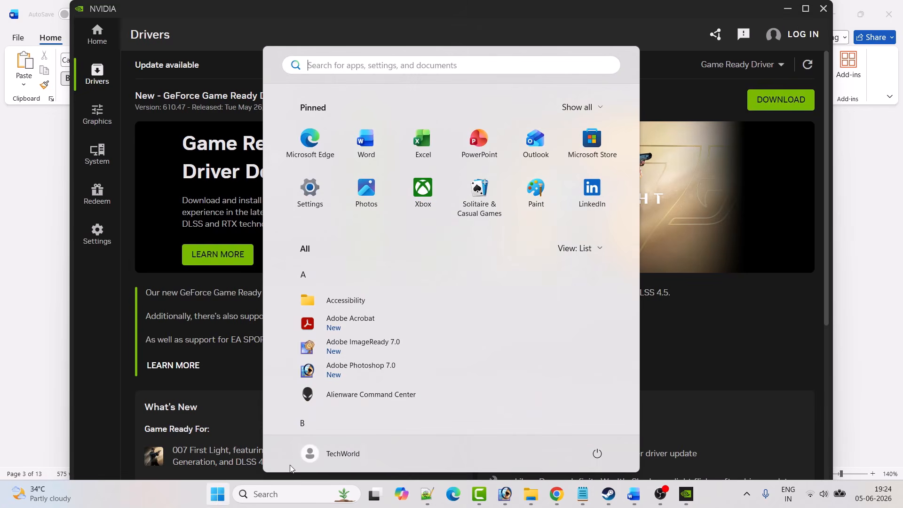
left_click(597, 453)
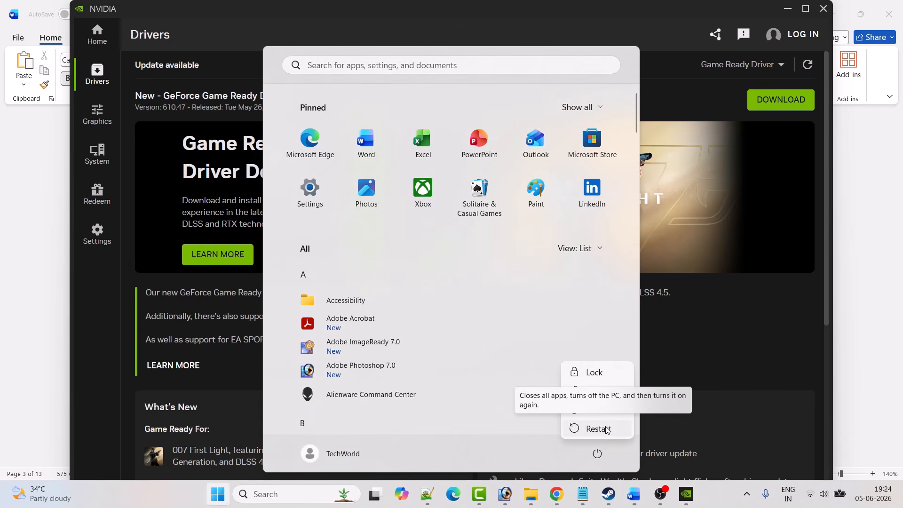
left_click(632, 495)
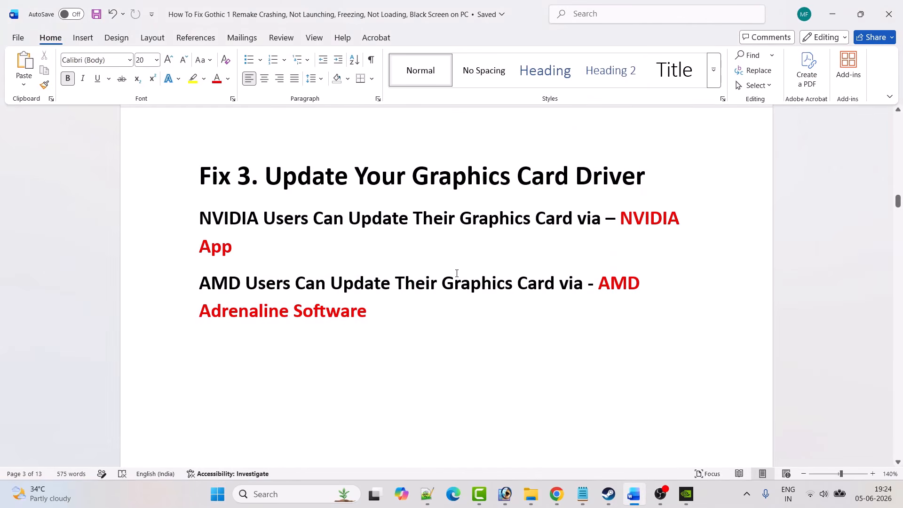
Read Fix 4 on running the game from its installation folder as an administrator, and highlight the GothicRemake-Win64-Shipping file name.
scroll(456, 273, "down", 6)
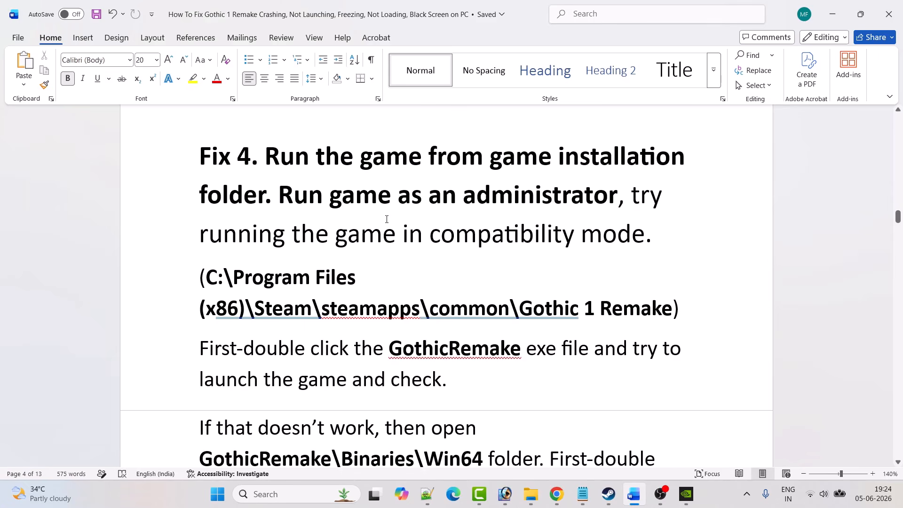
scroll(516, 236, "down", 1)
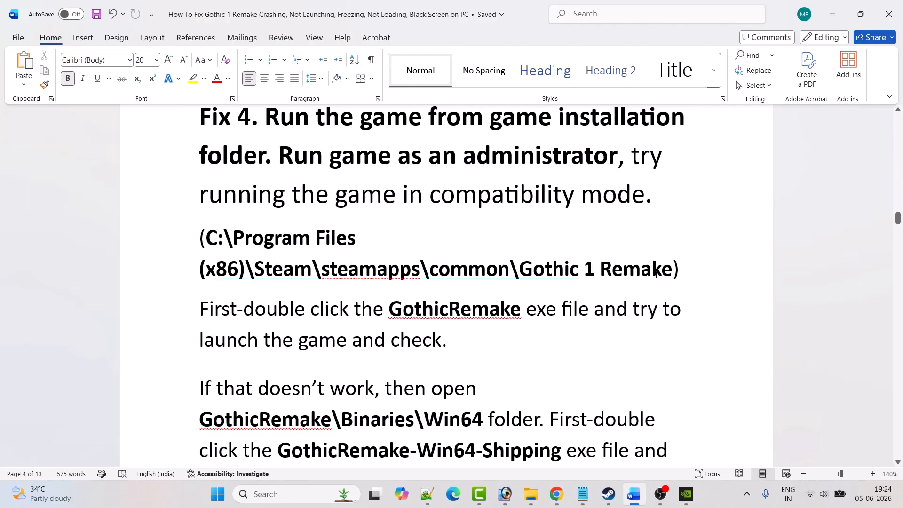
scroll(656, 275, "down", 2)
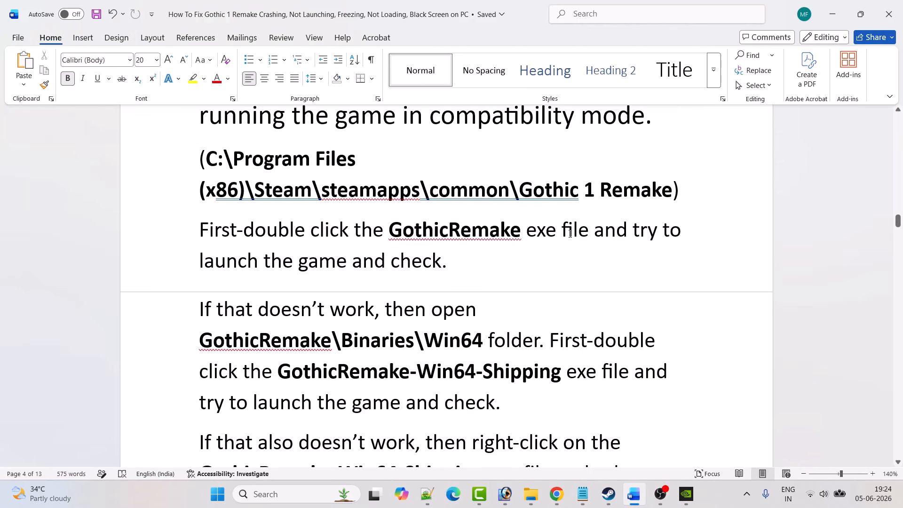
scroll(464, 256, "down", 2)
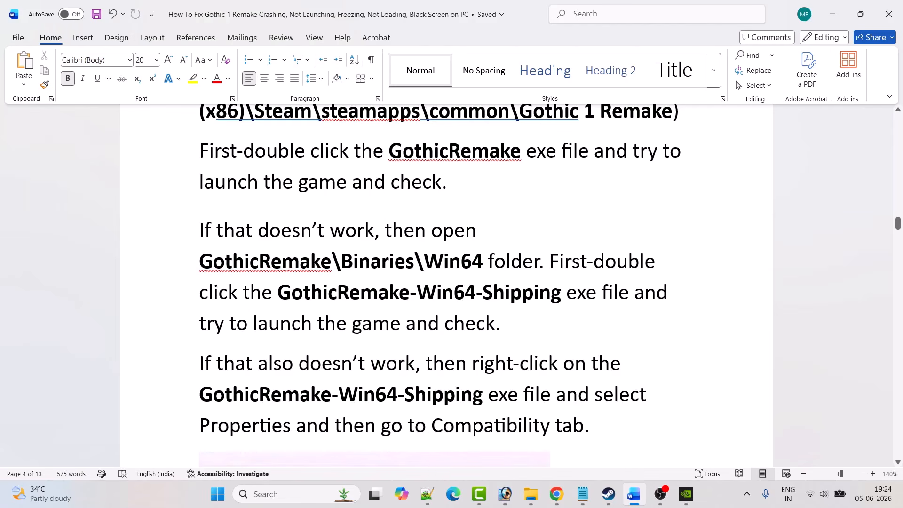
scroll(493, 325, "down", 3)
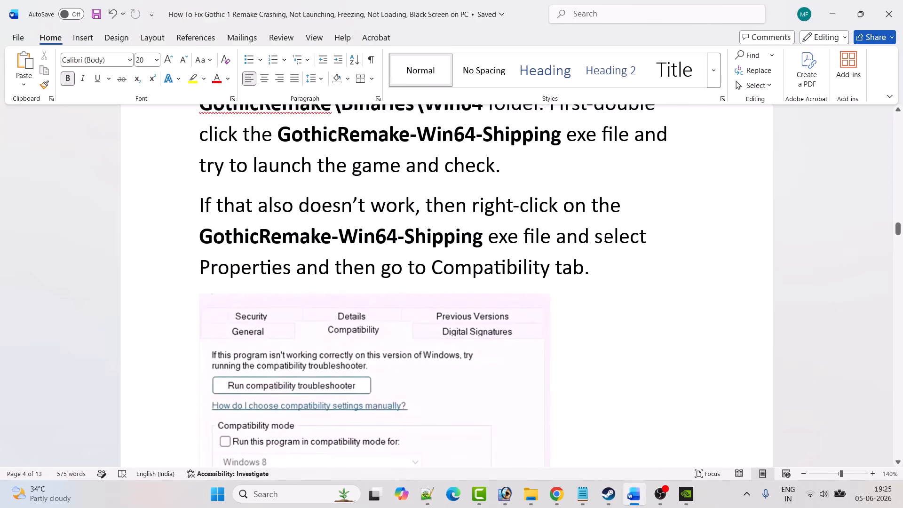
scroll(571, 281, "down", 3)
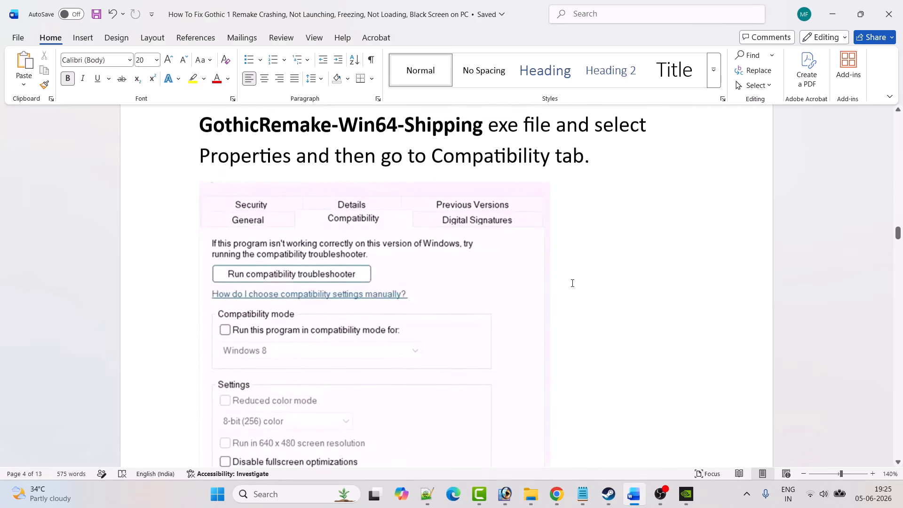
scroll(348, 176, "down", 1)
scroll(469, 247, "down", 2)
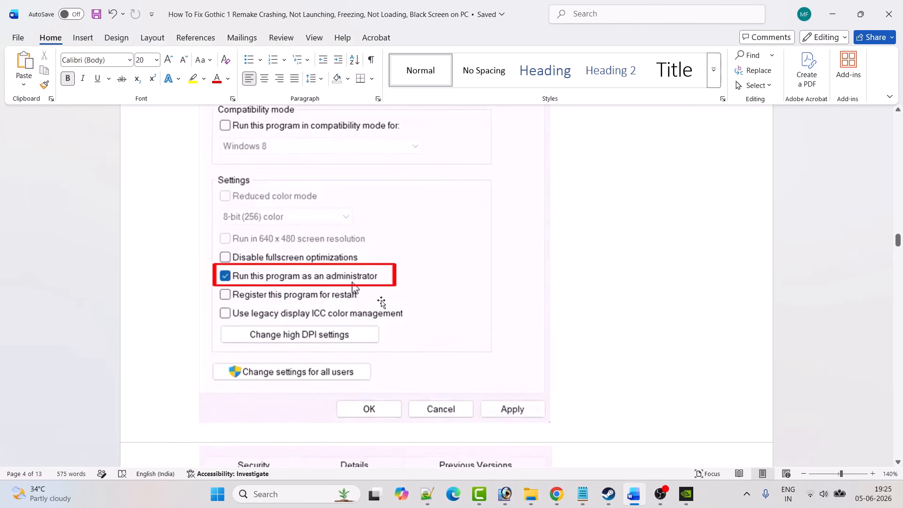
scroll(567, 302, "up", 3)
scroll(567, 303, "up", 3)
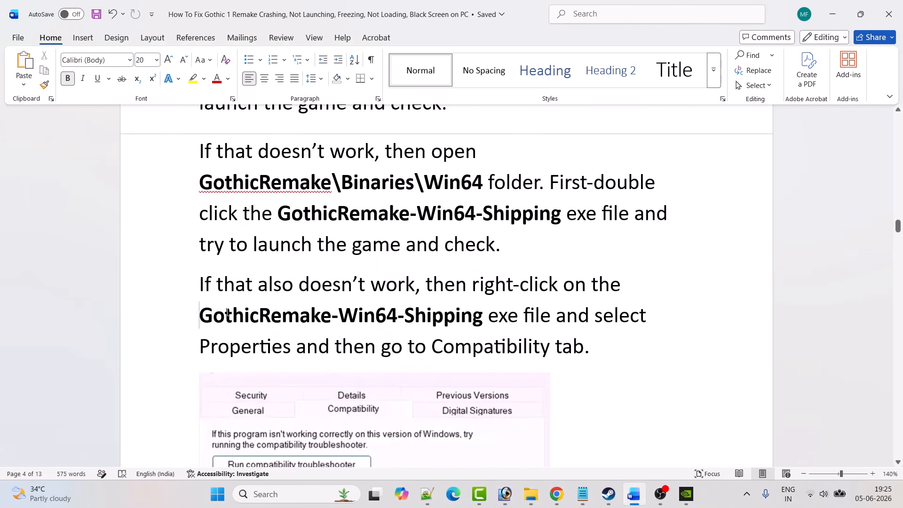
left_click_drag(227, 313, 440, 314)
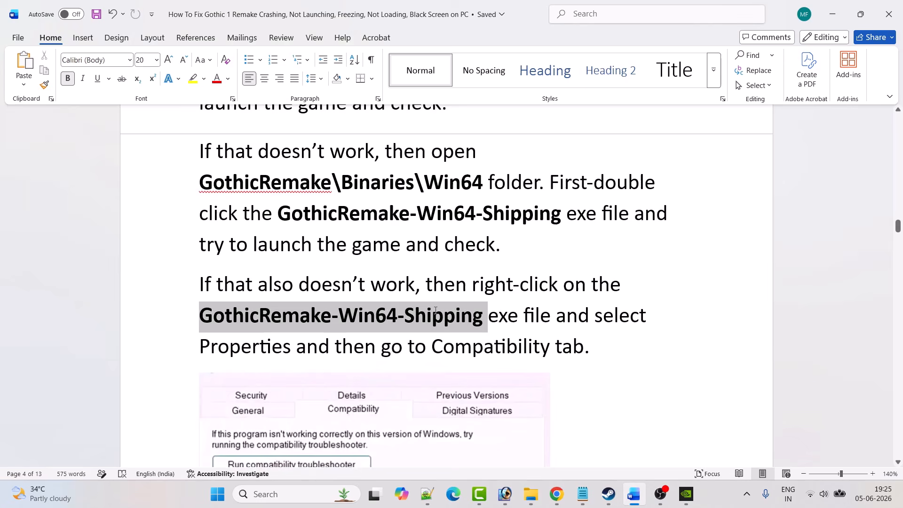
Examine Fix 4's compatibility screenshots for the Windows 8 mode, fullscreen optimization and administrator options, and continue to Fix 5.
left_click(515, 320)
scroll(517, 320, "down", 7)
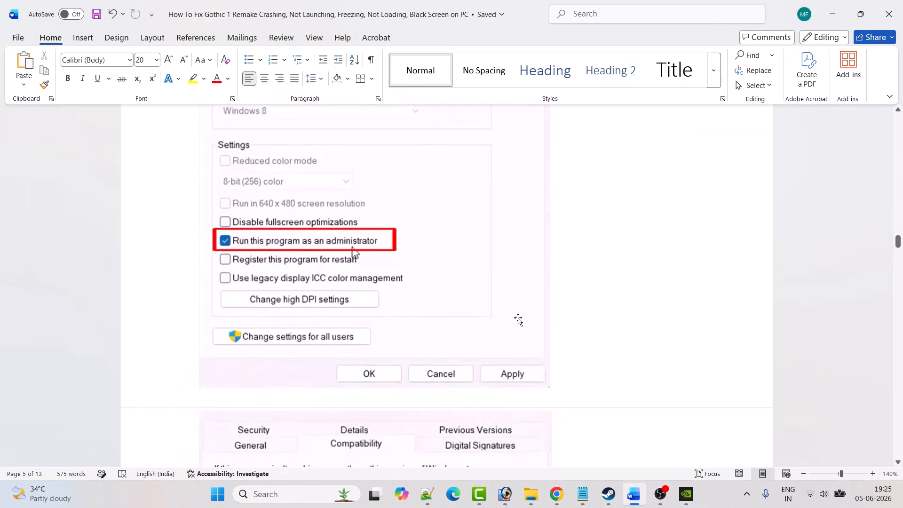
scroll(518, 319, "down", 5)
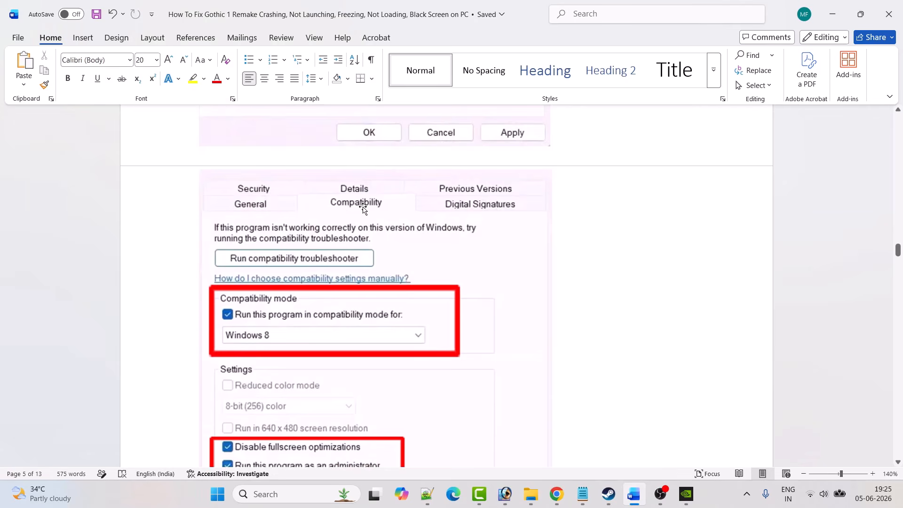
scroll(363, 209, "down", 2)
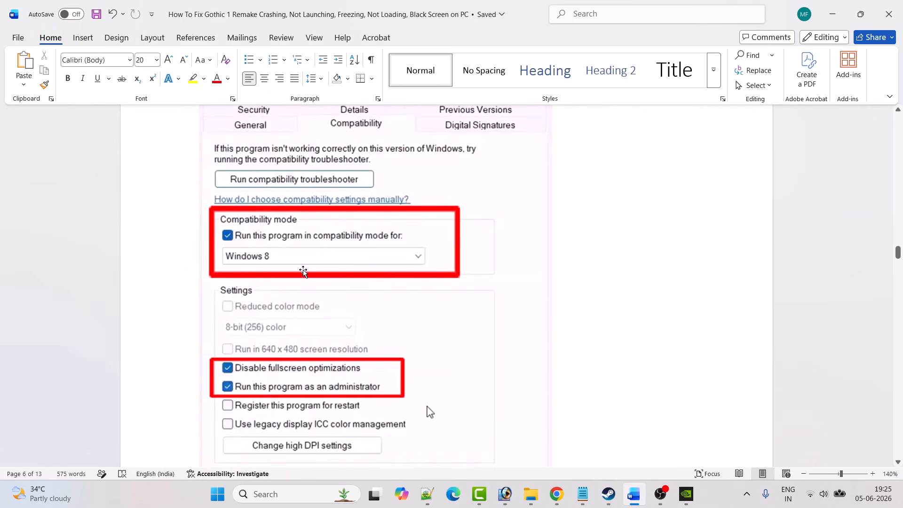
scroll(330, 263, "down", 3)
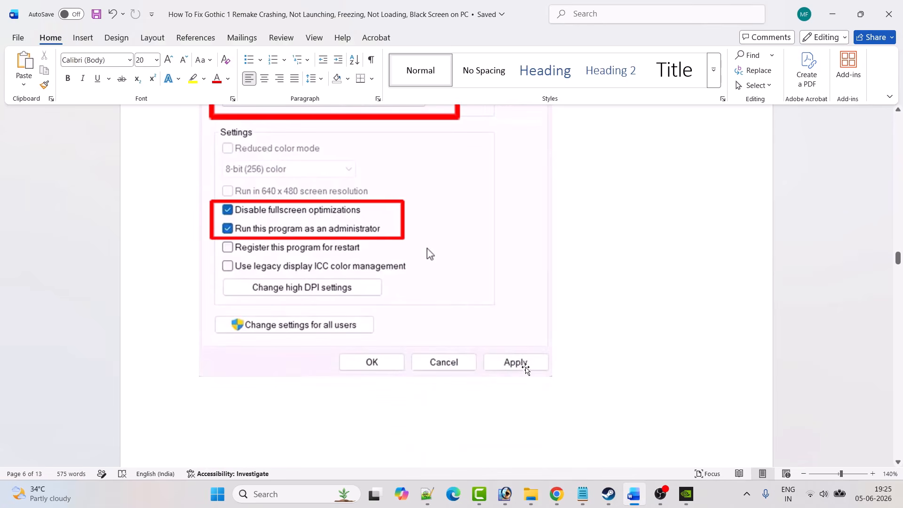
scroll(664, 336, "up", 3)
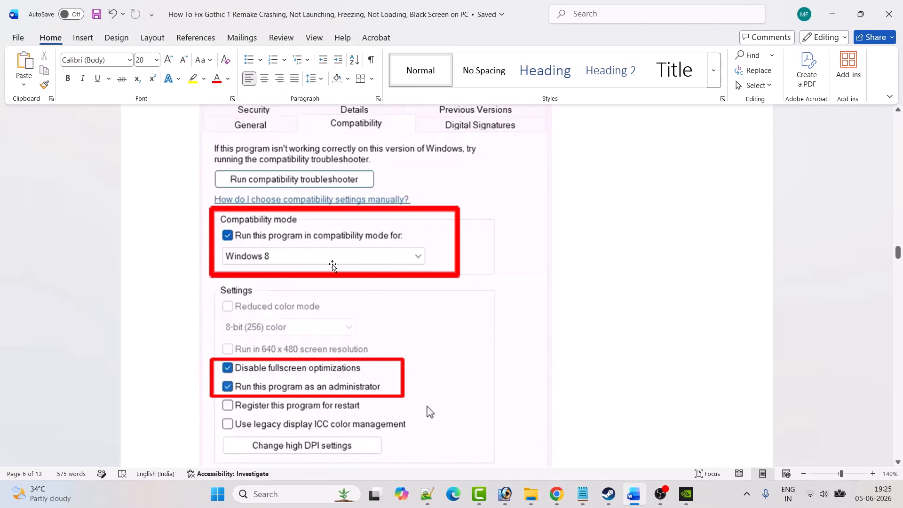
scroll(573, 315, "down", 5)
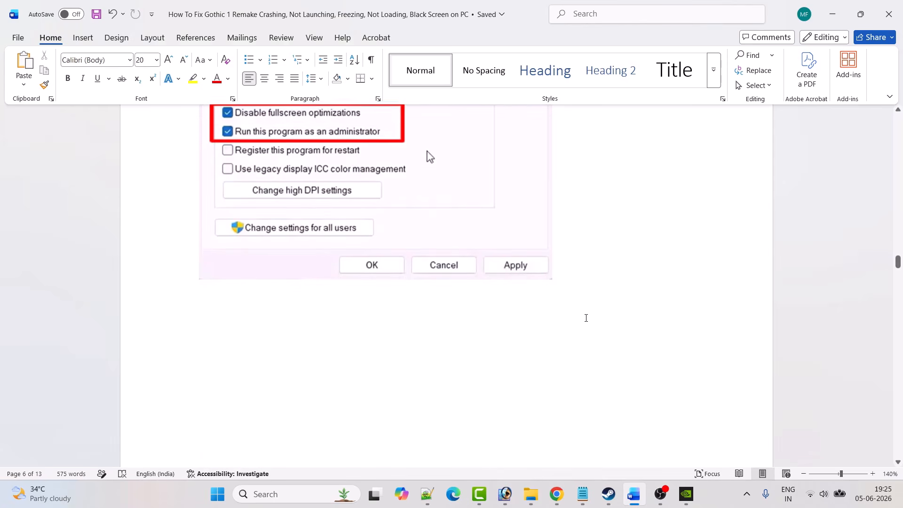
scroll(619, 303, "up", 4)
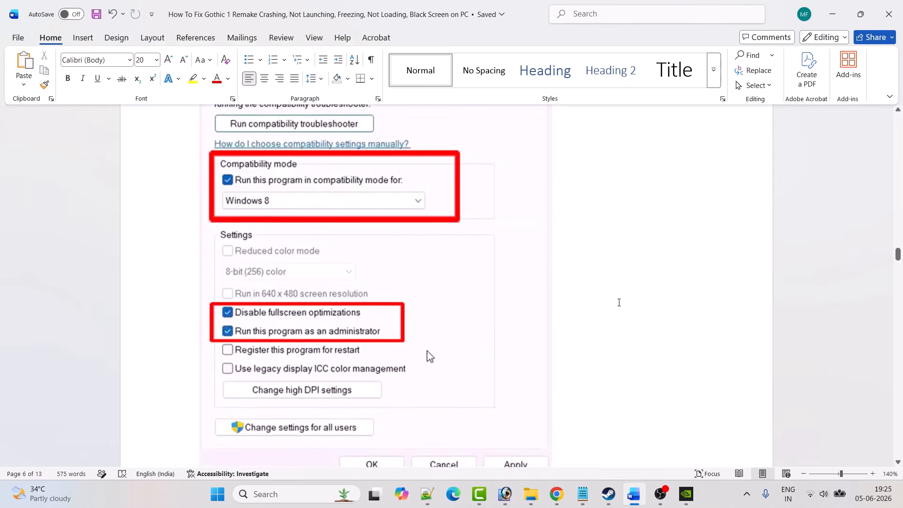
scroll(620, 303, "down", 1)
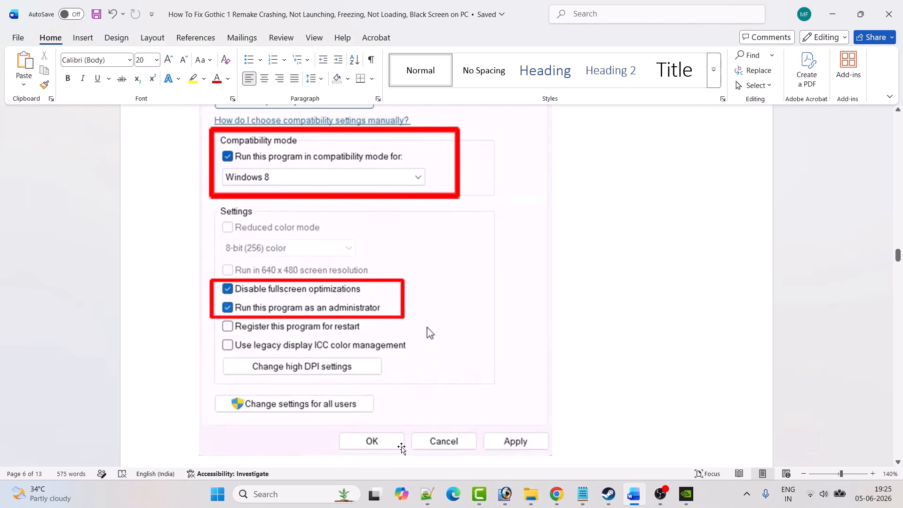
scroll(634, 331, "up", 2)
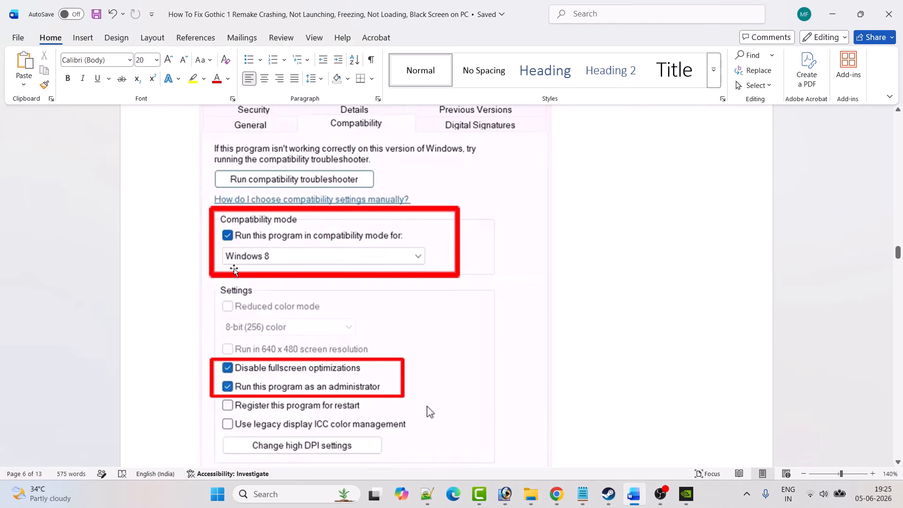
scroll(582, 319, "down", 3)
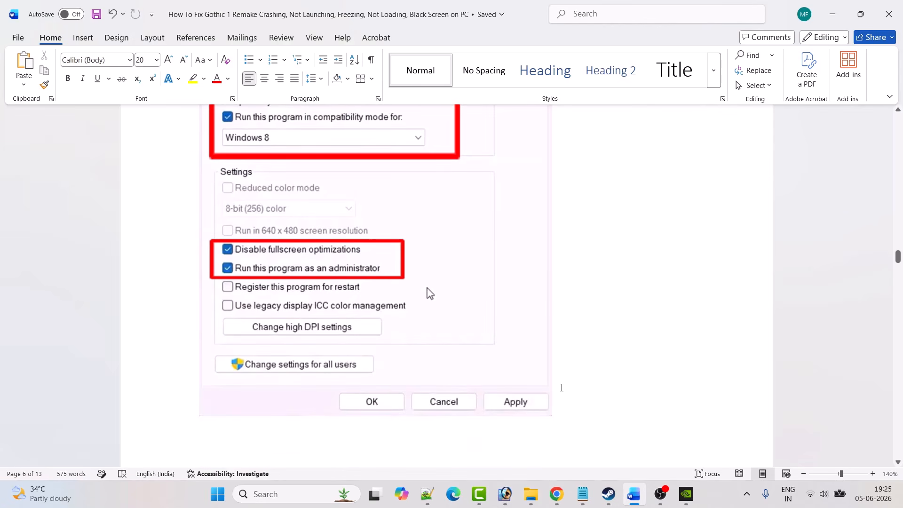
scroll(394, 405, "down", 12)
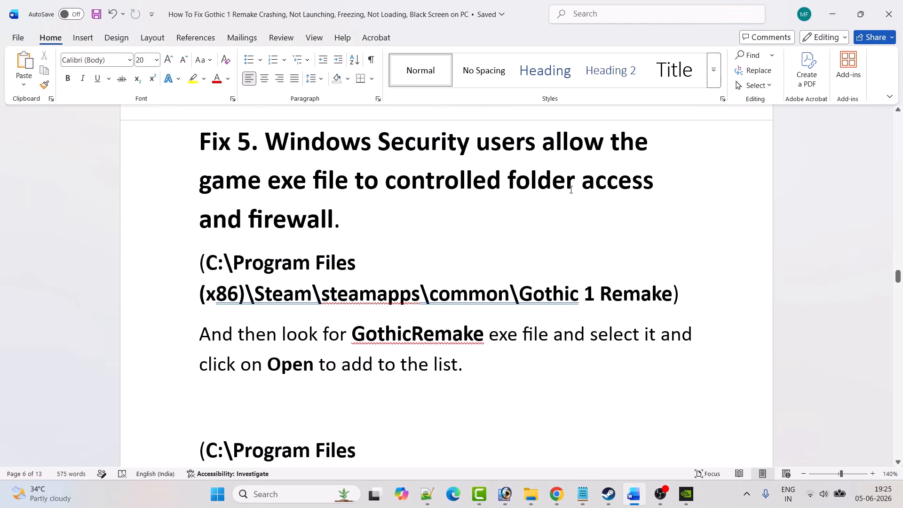
Find and open Windows Security through Windows search.
left_click(290, 494)
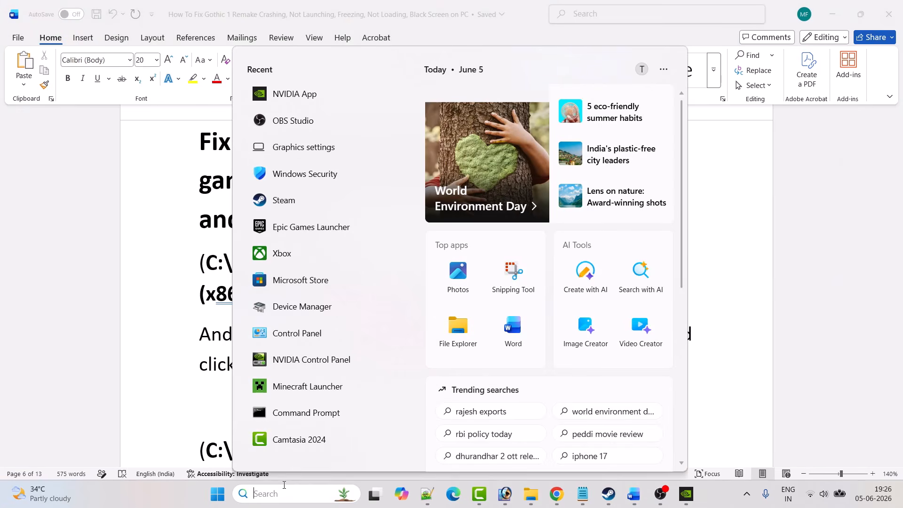
type("wind")
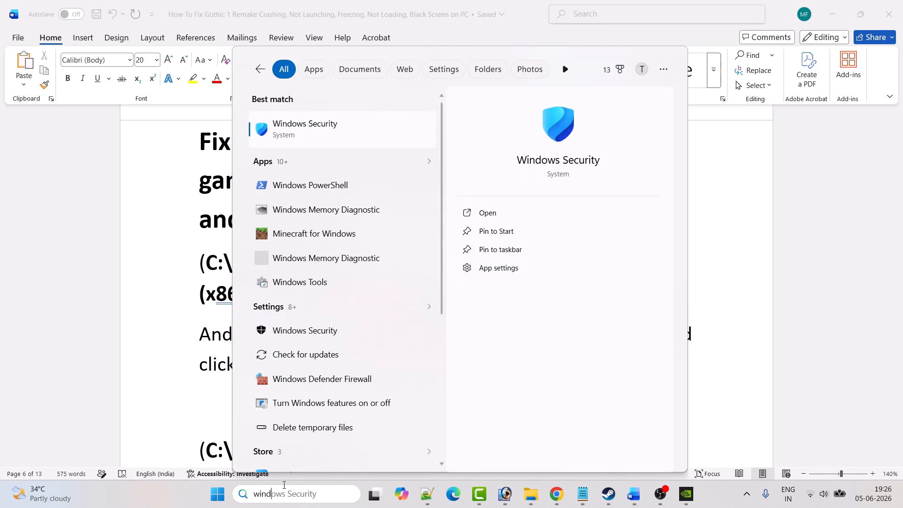
type("ows sec")
left_click(499, 218)
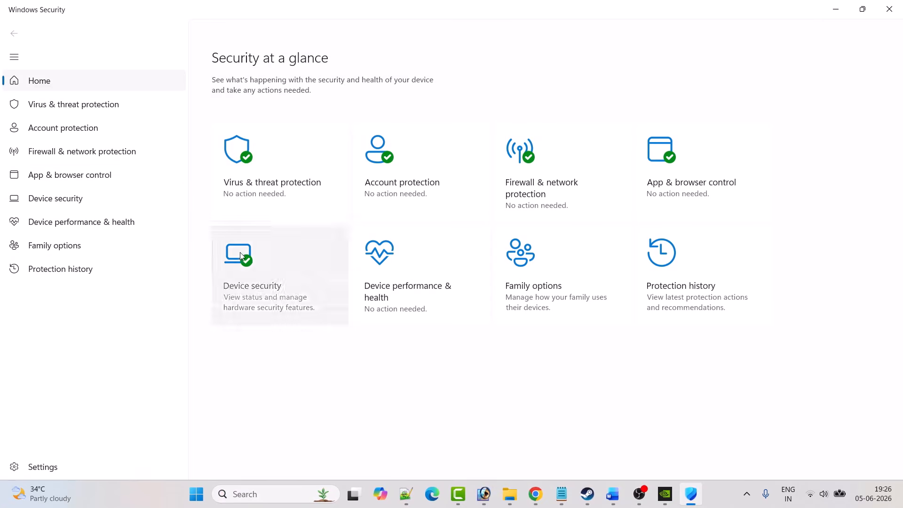
Go to the ransomware protection settings and open the list of apps allowed through Controlled folder access.
left_click(275, 185)
scroll(471, 259, "down", 3)
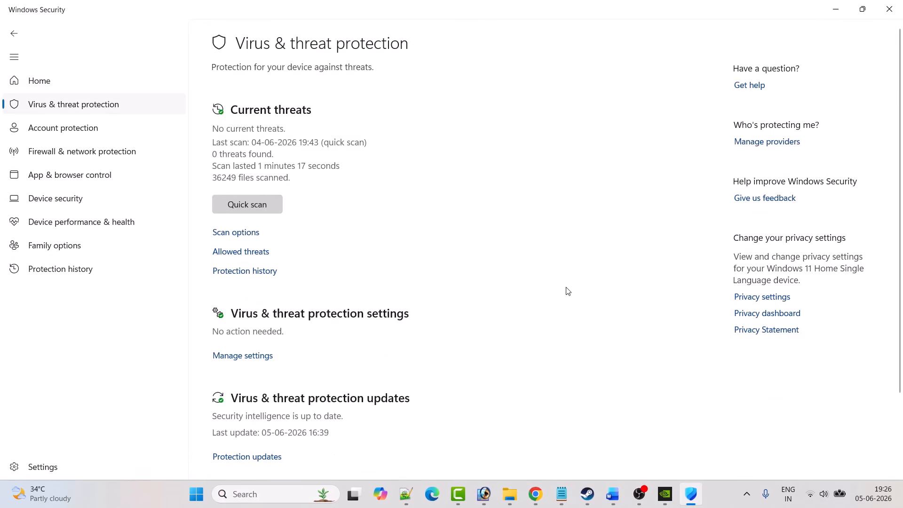
left_click(294, 445)
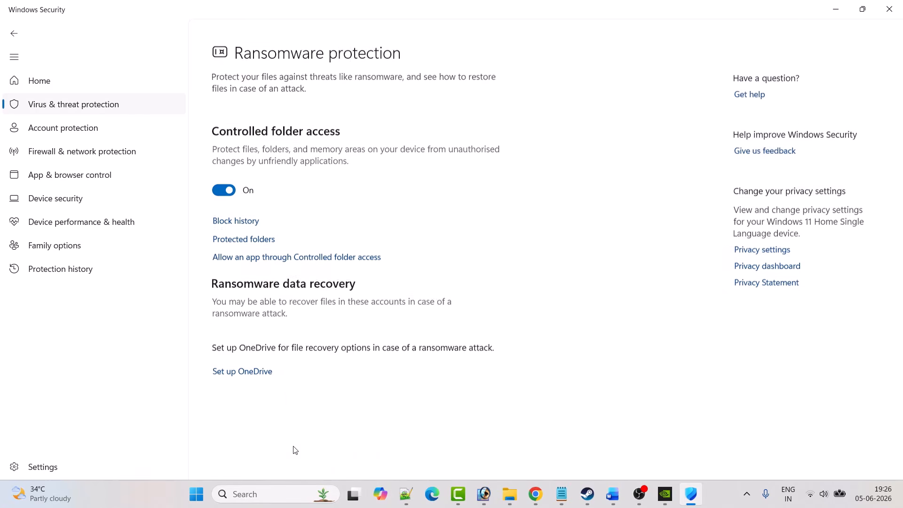
left_click(314, 255)
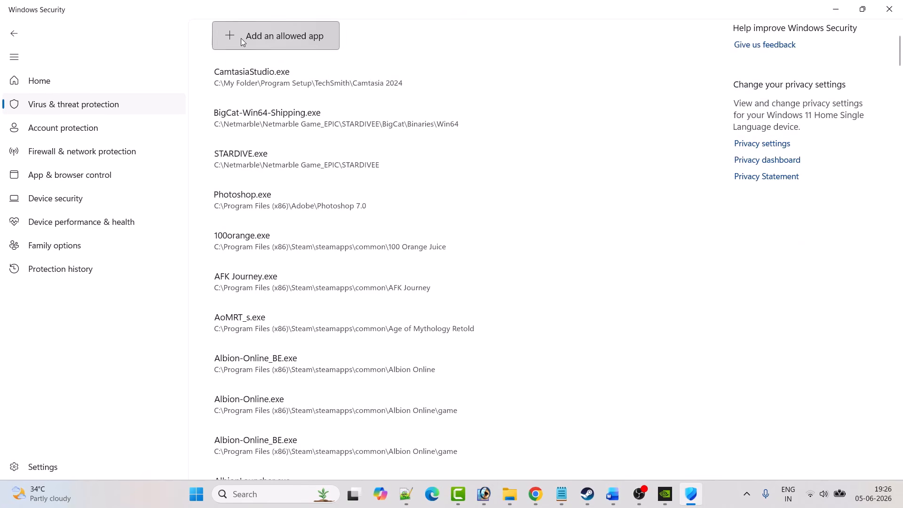
Browse all apps for a new Controlled folder access entry, and check the GothicRemake exe location in the Word guide.
left_click(240, 38)
left_click(265, 83)
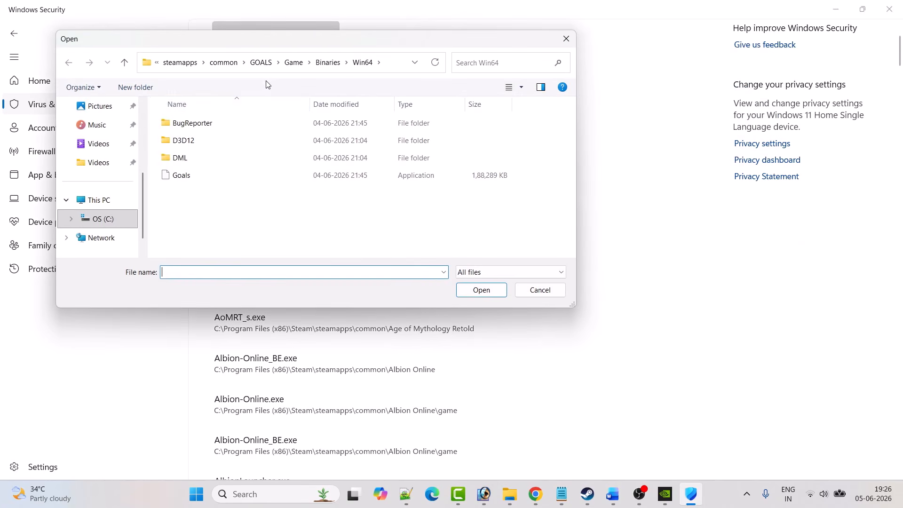
left_click(613, 494)
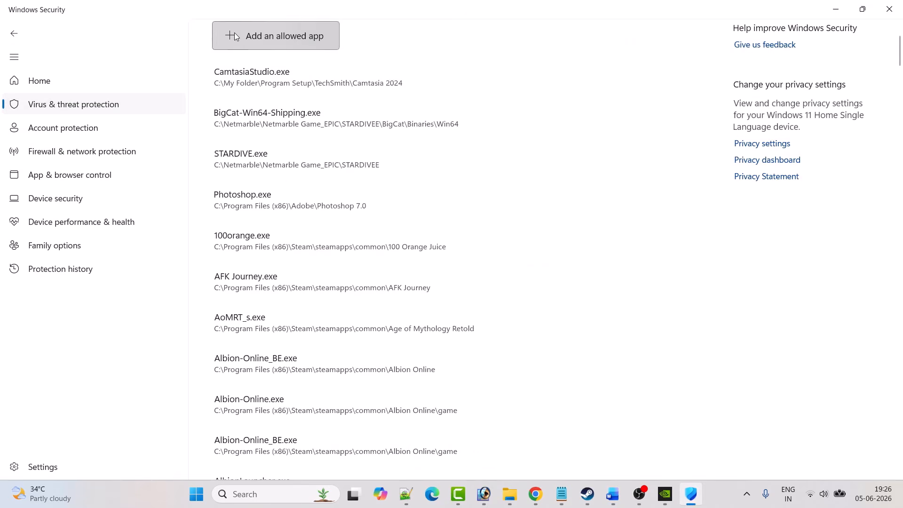
Browse for a second Controlled folder access app, and read the GothicRemake-Win64-Shipping exe location in the Word guide.
left_click(235, 32)
left_click(284, 90)
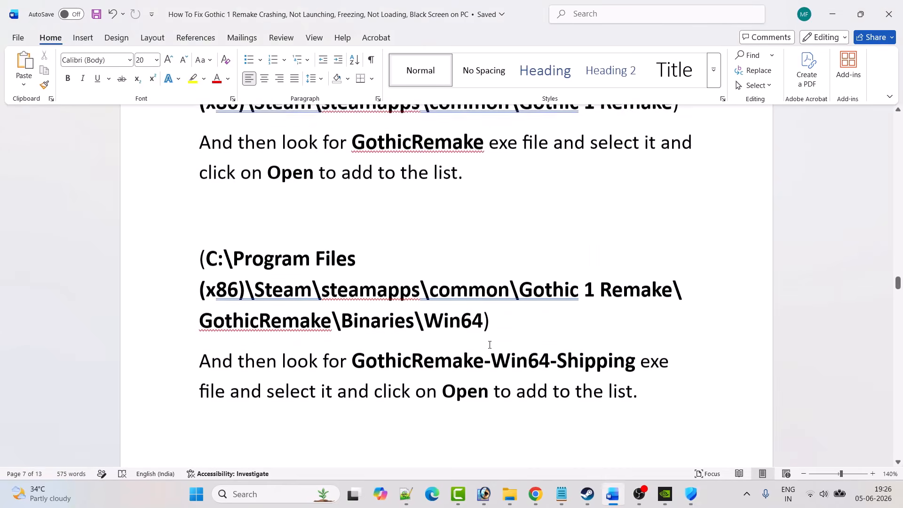
scroll(511, 301, "down", 1)
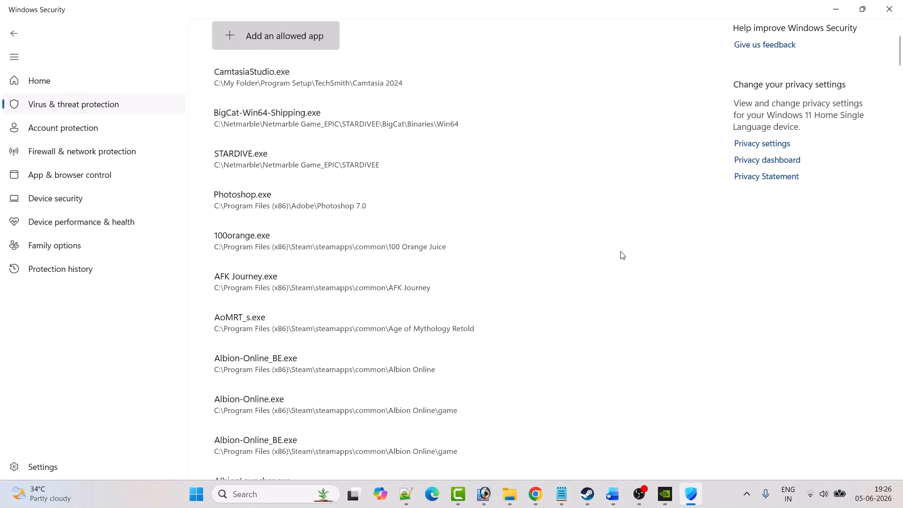
Leave Controlled folder access, open the apps allowed through the firewall, and unlock the list for changes.
left_click(14, 33)
left_click(16, 35)
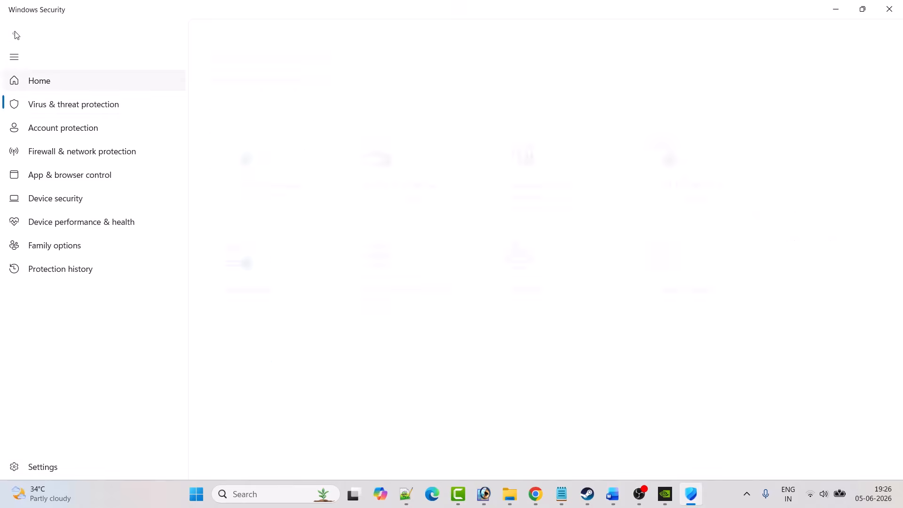
left_click(570, 194)
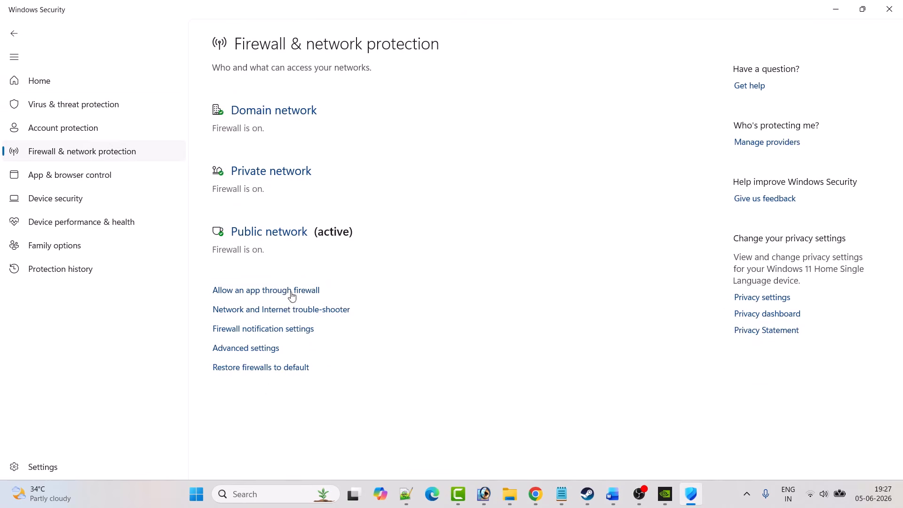
left_click(270, 292)
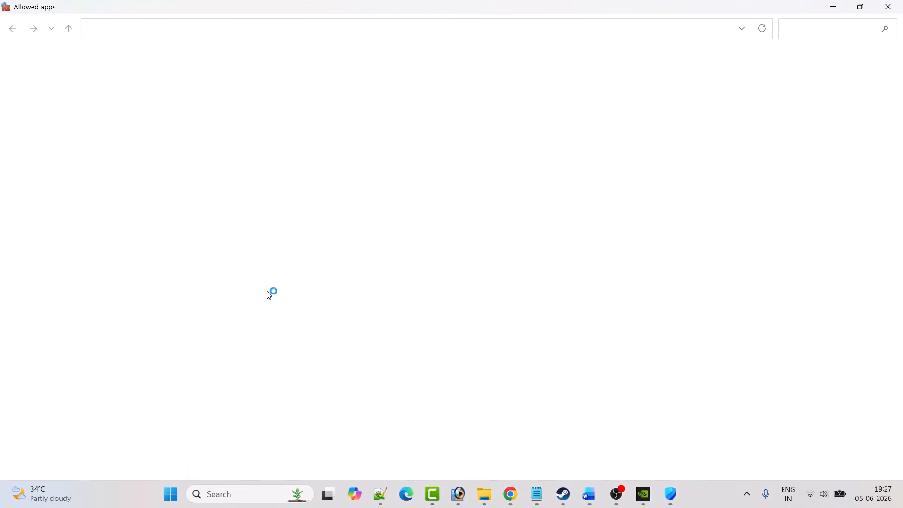
left_click(595, 89)
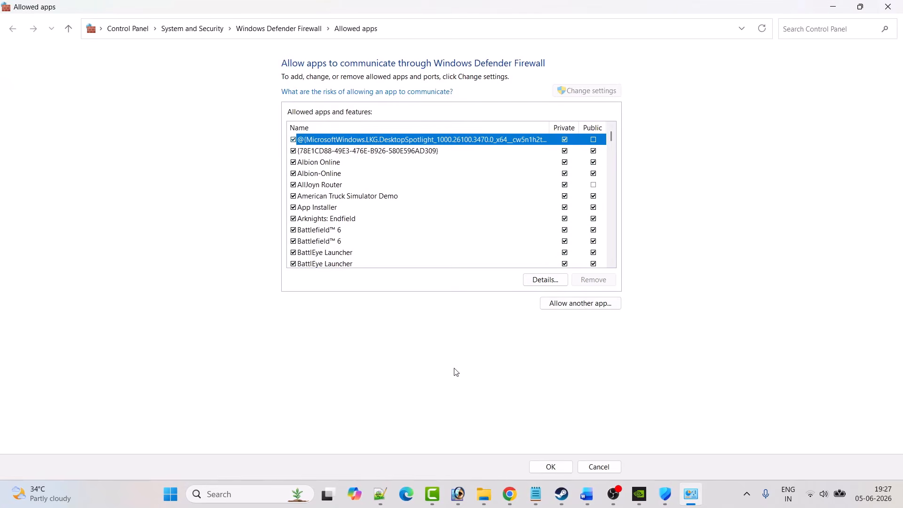
Browse for another app to allow through the firewall, and read the Gothic 1 Remake folder path in the Word guide.
left_click(584, 306)
left_click(528, 299)
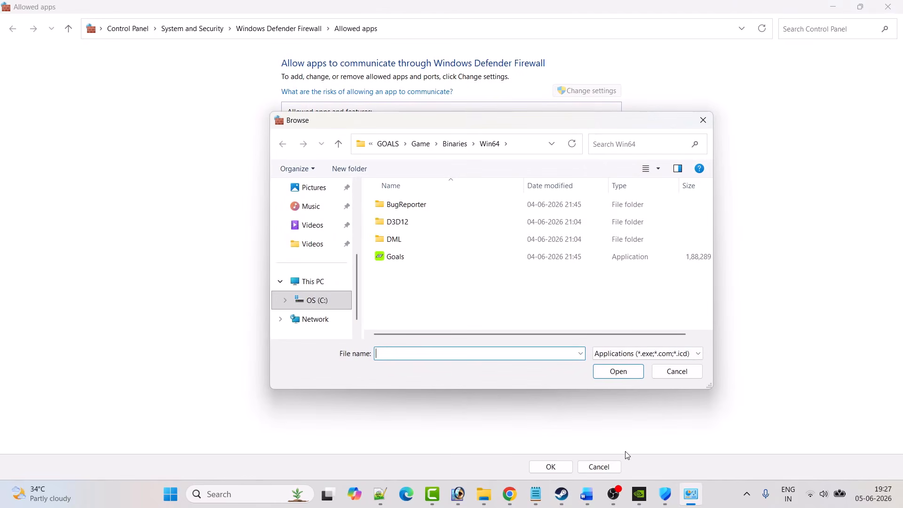
left_click(586, 494)
scroll(270, 294, "up", 2)
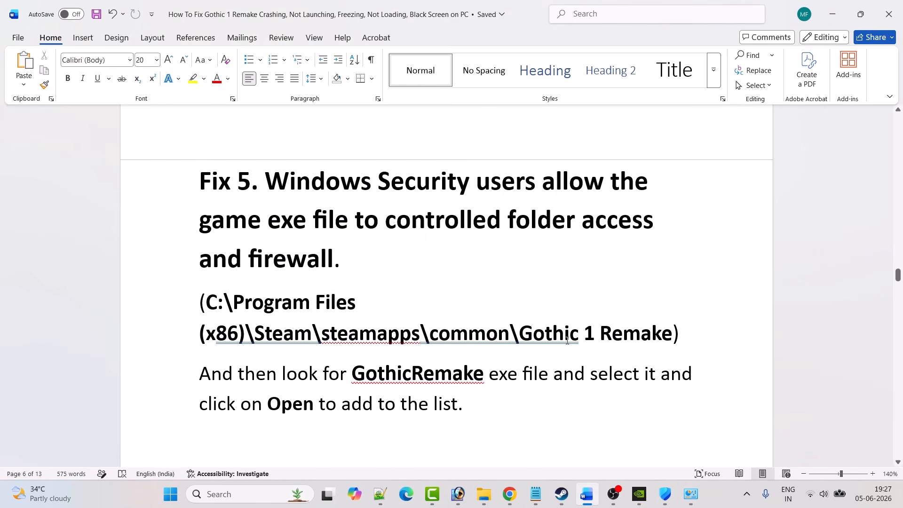
scroll(355, 334, "down", 1)
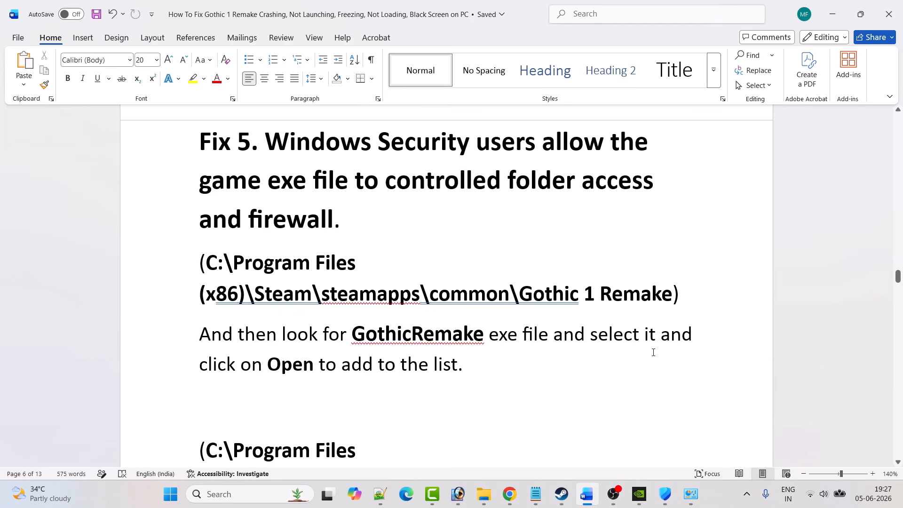
scroll(302, 303, "down", 2)
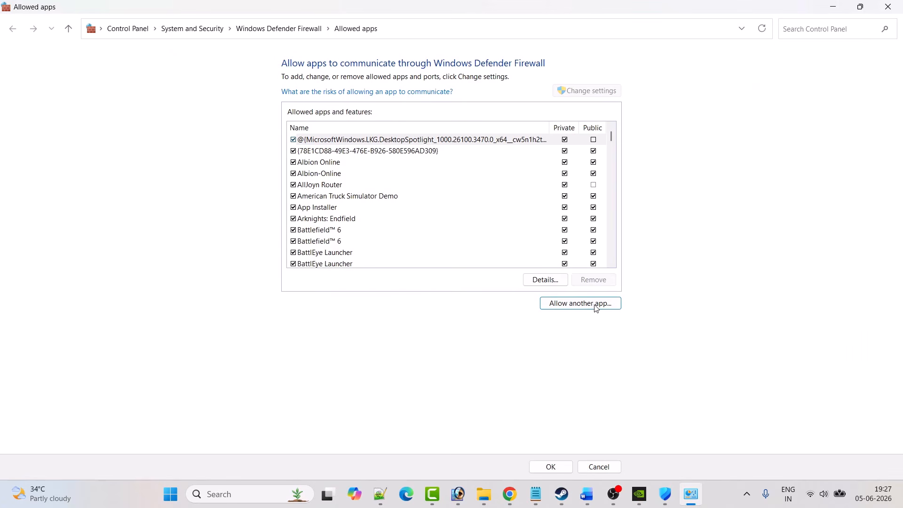
Browse for a second firewall app, and read the guide's GothicRemake\Binaries\Win64 path for the GothicRemake-Win64-Shipping exe.
left_click(598, 305)
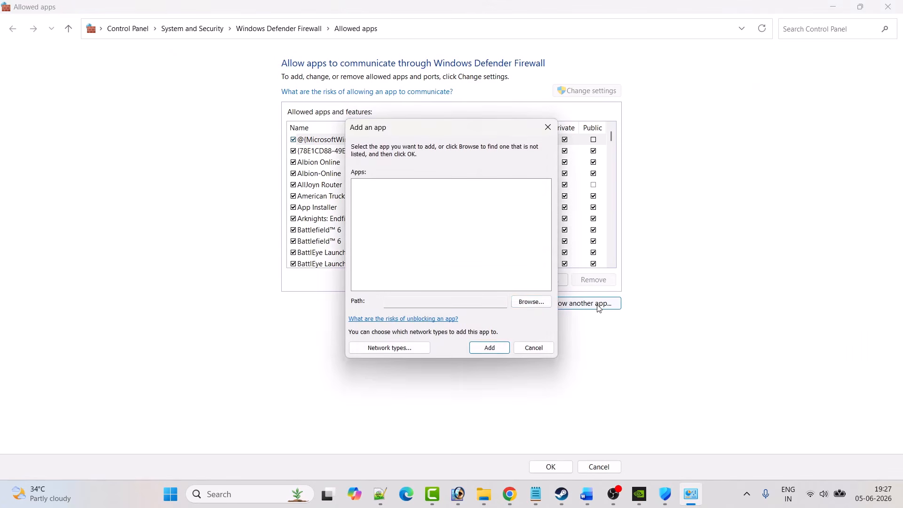
left_click(531, 302)
left_click(588, 495)
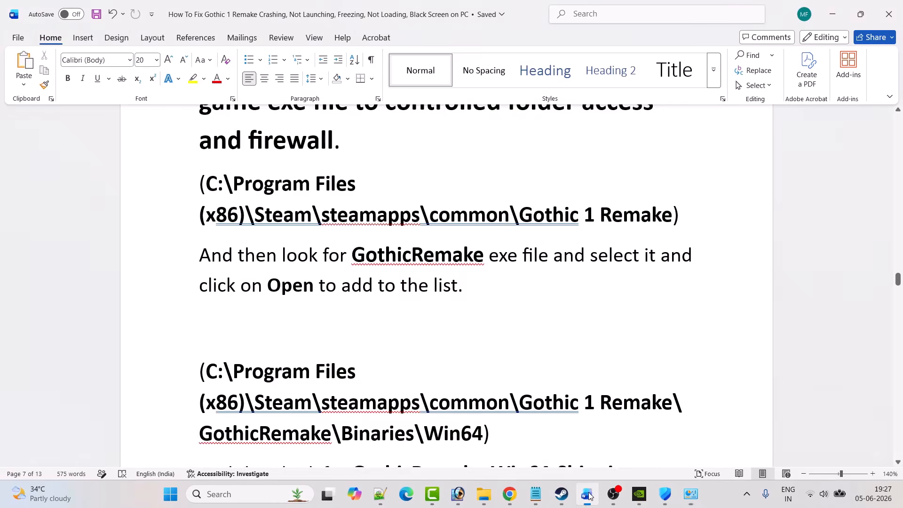
scroll(259, 314, "down", 3)
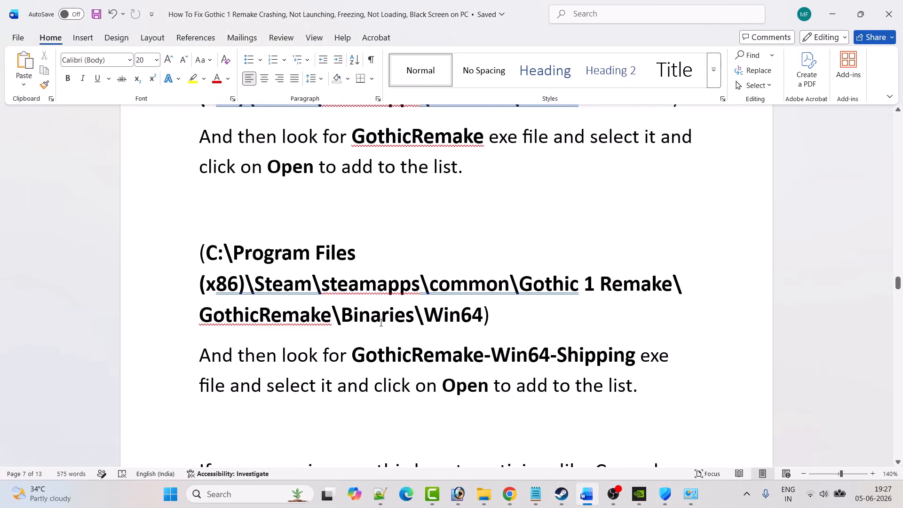
scroll(479, 320, "down", 2)
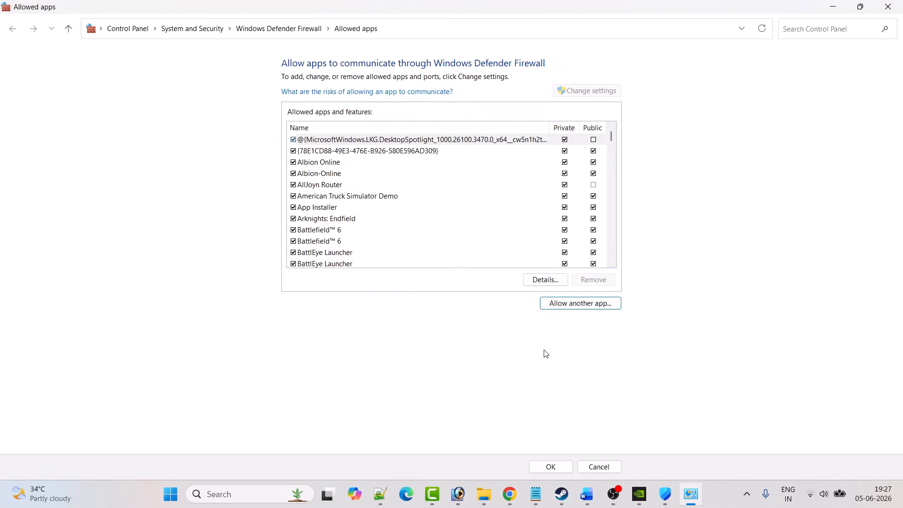
Select the second Battlefield 6 entry as an example and confirm the firewall's allowed apps list.
left_click(328, 243)
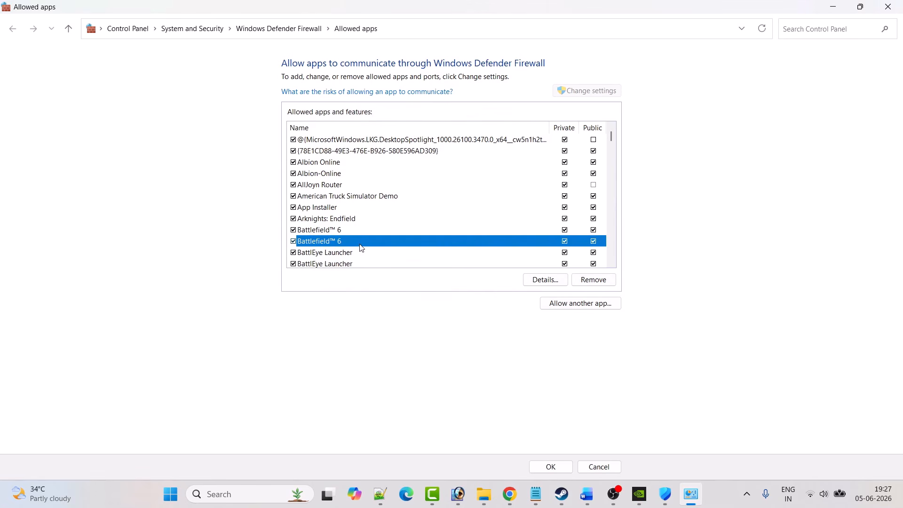
left_click(557, 471)
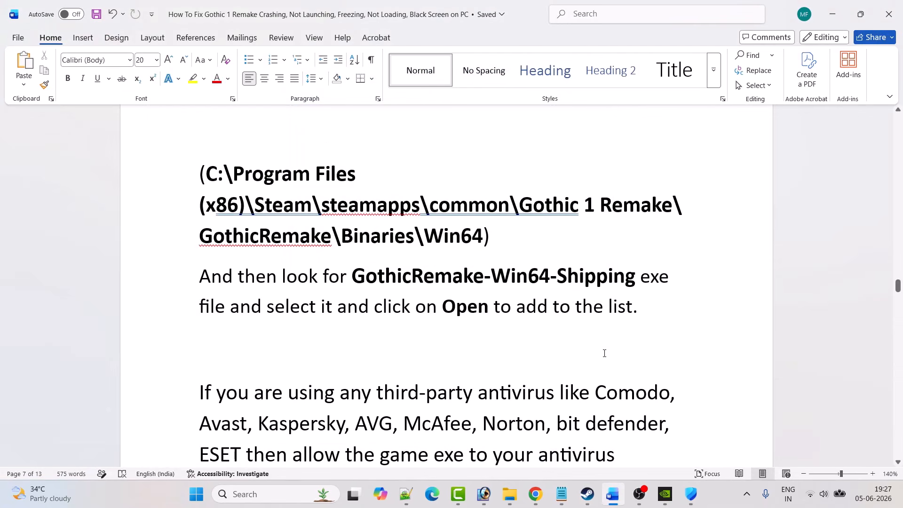
Read the guide's advice on third-party antivirus programs and go on to Fix 6 about the dedicated graphics card.
scroll(605, 353, "down", 4)
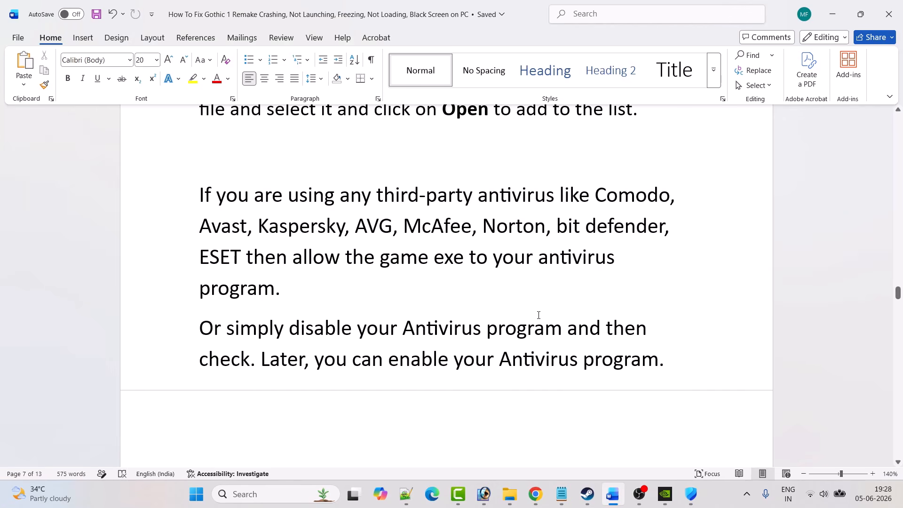
scroll(534, 278, "down", 1)
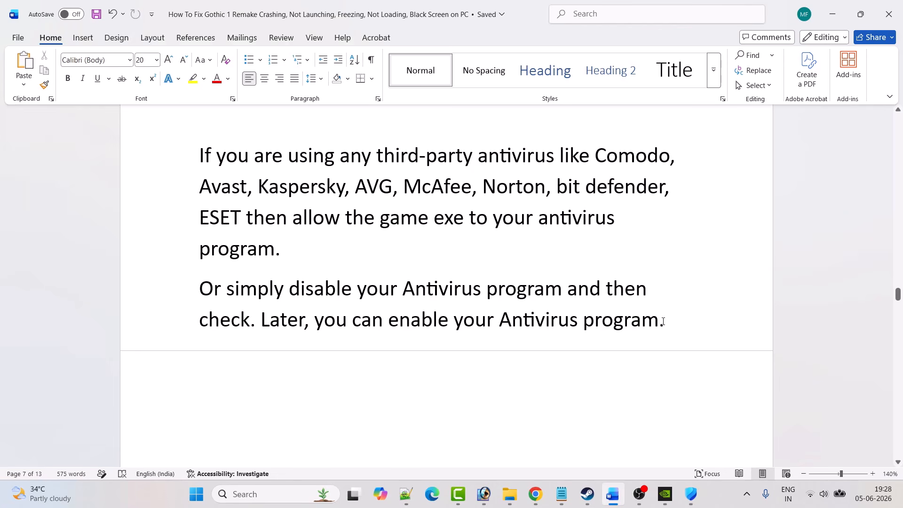
scroll(663, 321, "down", 7)
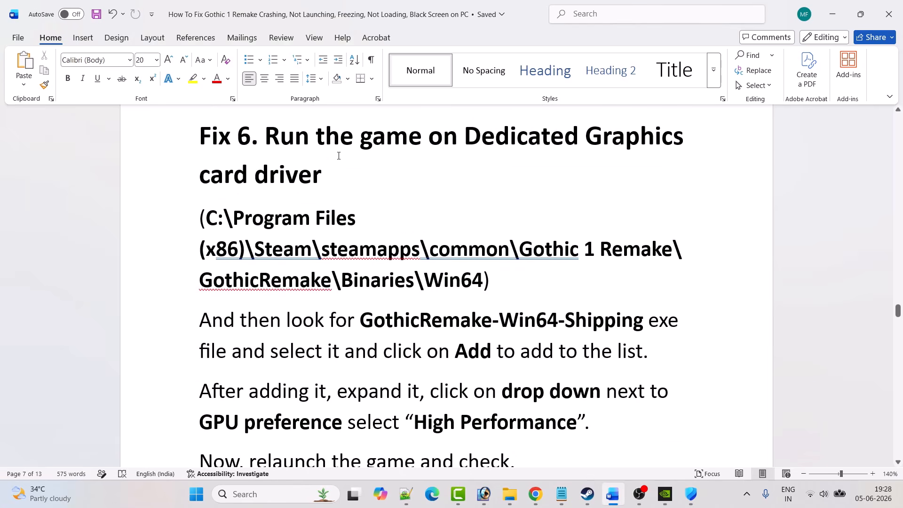
Find and open the Windows Graphics settings, and start adding a desktop app to the custom application settings.
left_click(256, 494)
type("graphics settingsaphics se")
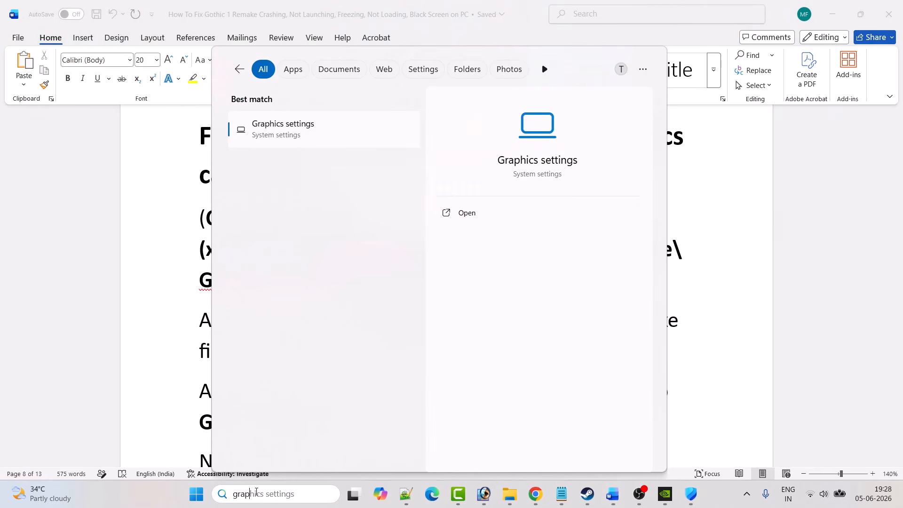
left_click(477, 215)
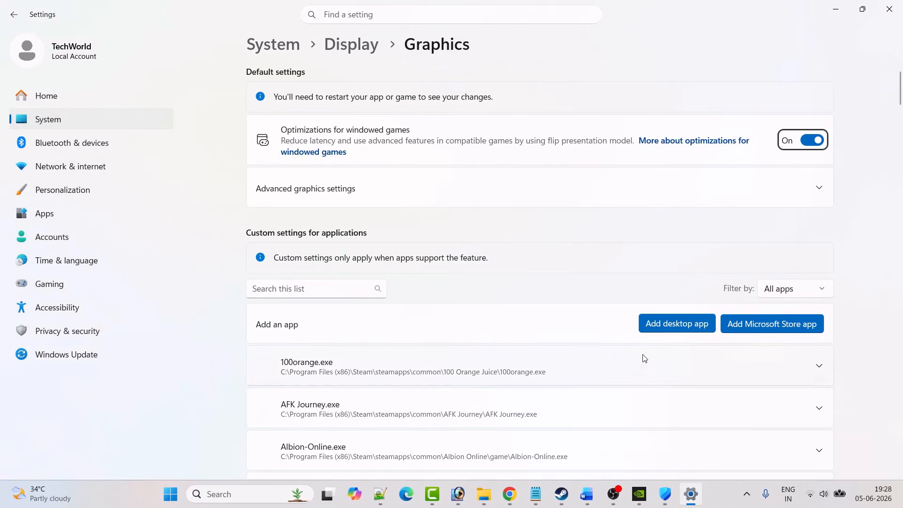
left_click(671, 323)
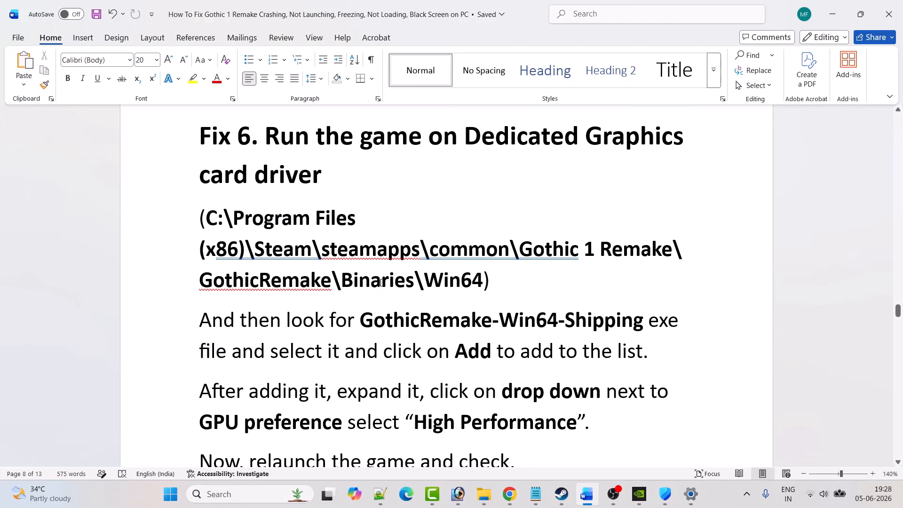
Read Fix 6 in the Word guide on adding GothicRemake-Win64-Shipping and setting its GPU preference to High Performance.
scroll(466, 284, "down", 2)
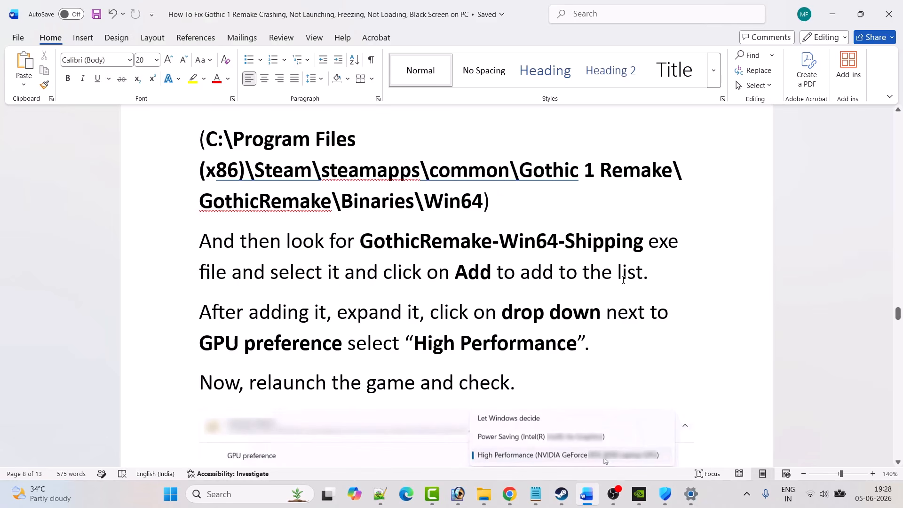
scroll(631, 281, "down", 3)
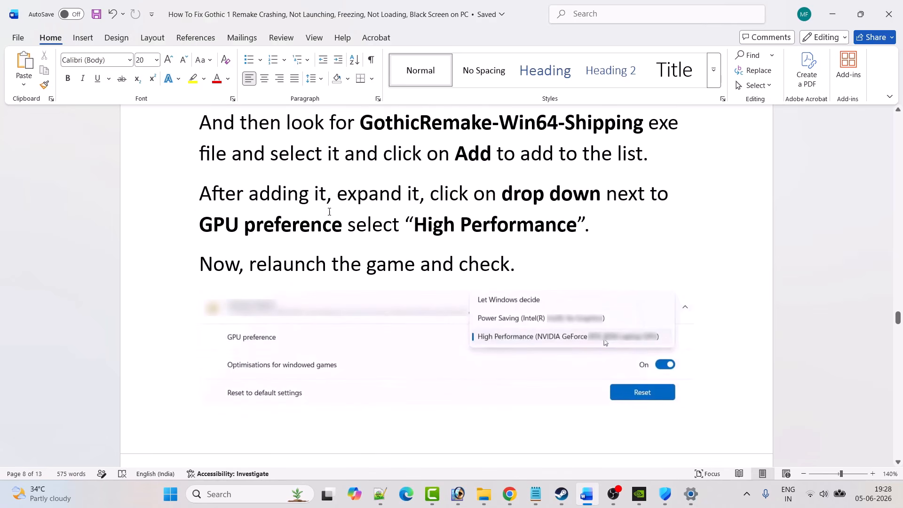
scroll(228, 304, "down", 1)
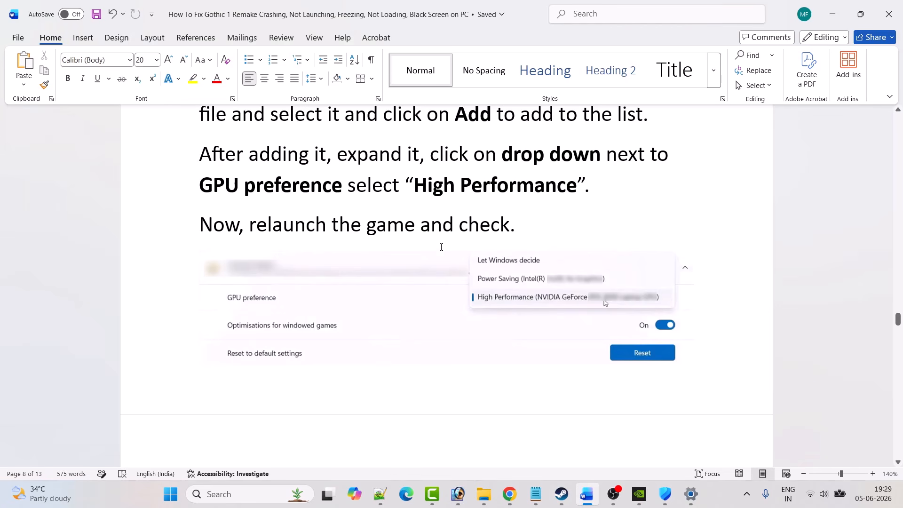
scroll(442, 247, "down", 1)
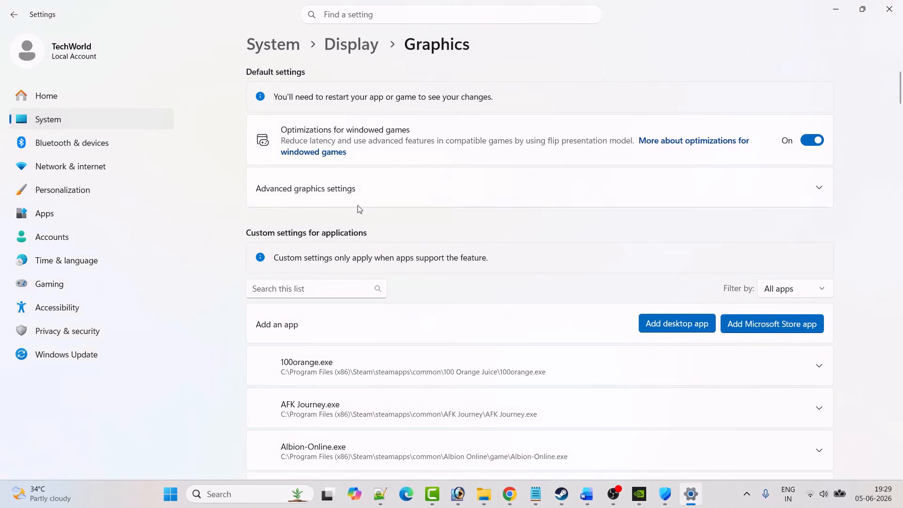
Expand the advanced graphics settings and switch Hardware-accelerated GPU scheduling off and back on.
left_click(349, 193)
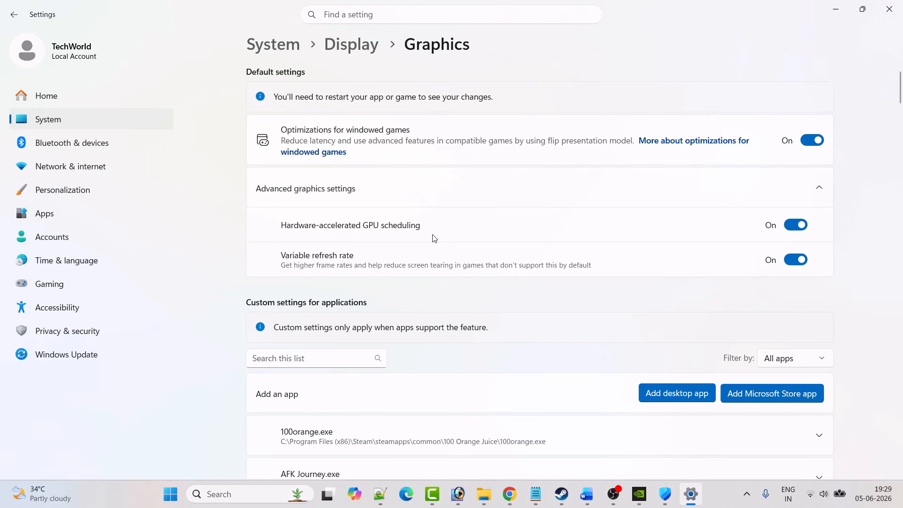
left_click(790, 228)
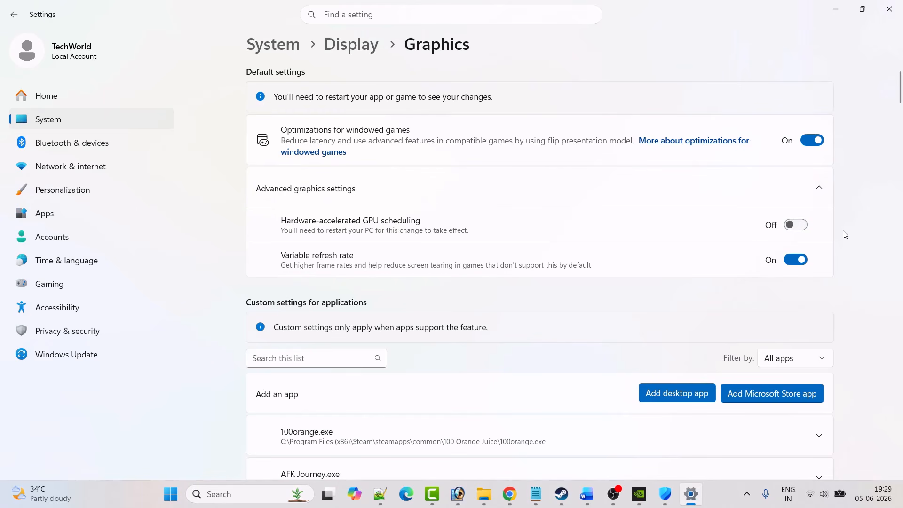
left_click(800, 226)
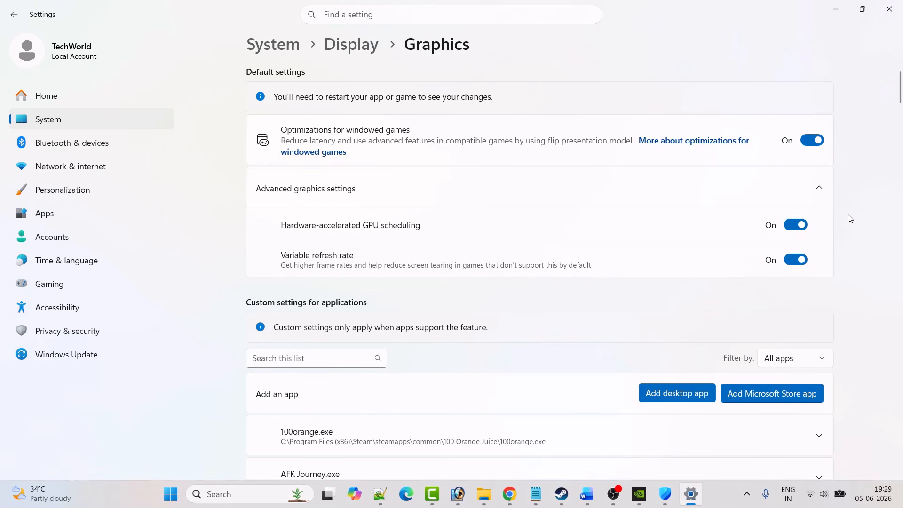
Check Fix 7 in the Word guide, switch to Steam, view Call of Duty's Installed Files properties as an example, and close them.
left_click(587, 494)
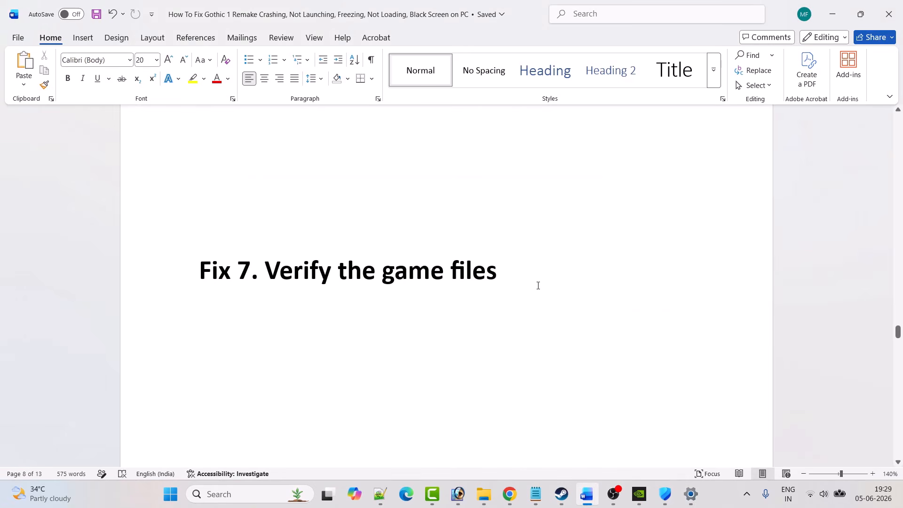
left_click(562, 494)
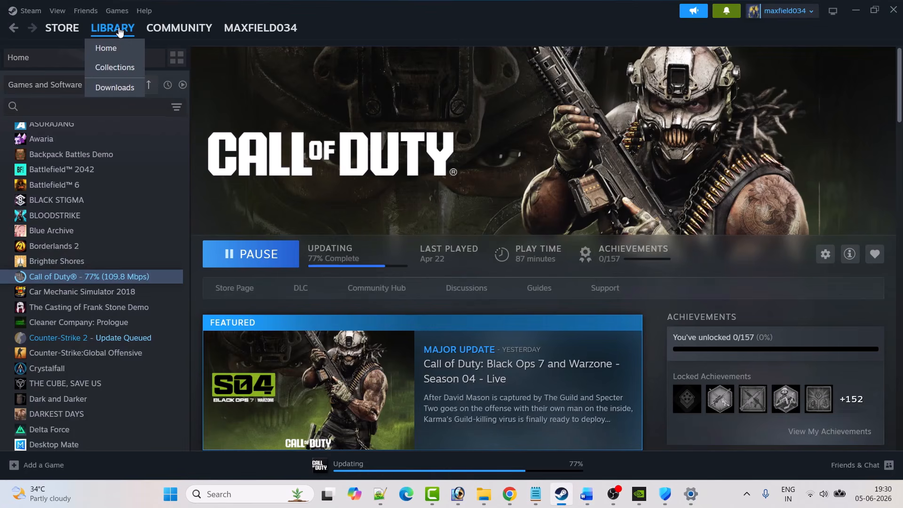
right_click(116, 280)
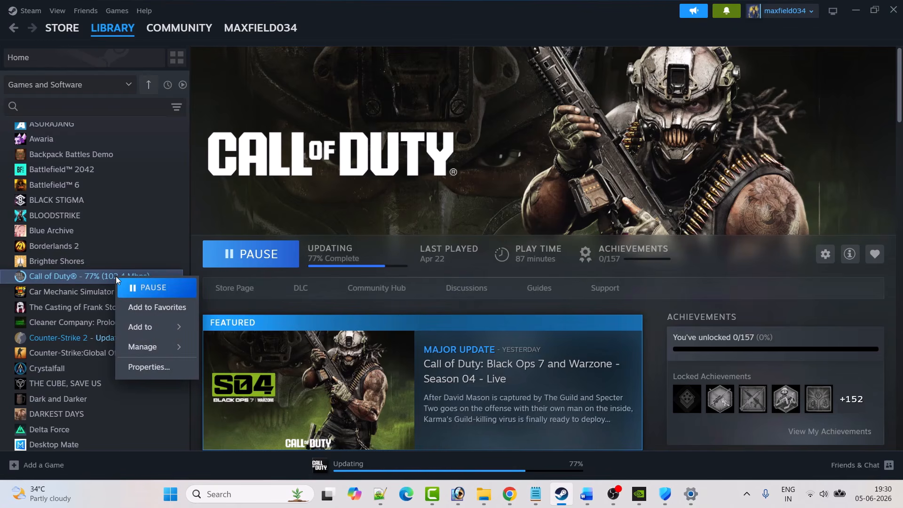
left_click(158, 375)
left_click(265, 165)
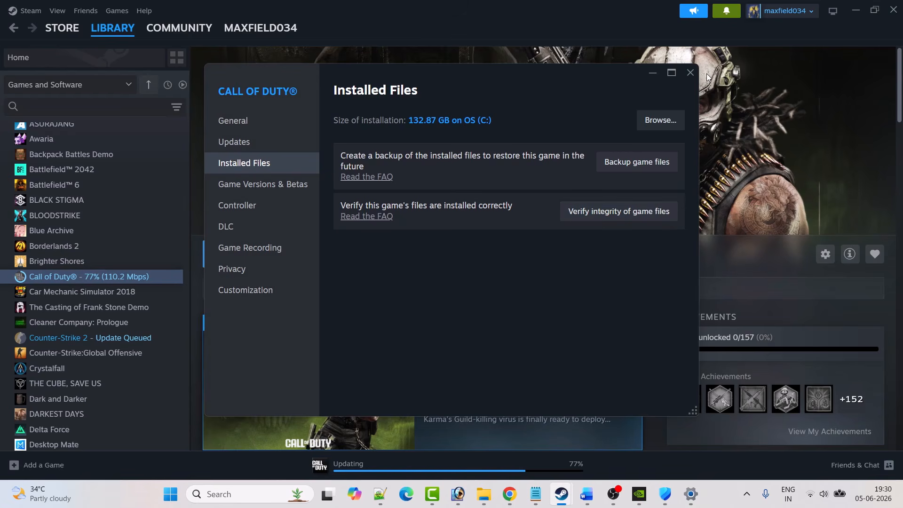
left_click(691, 74)
Return to the Word guide and copy the Visual C++ download link under Fix 8.
left_click(587, 494)
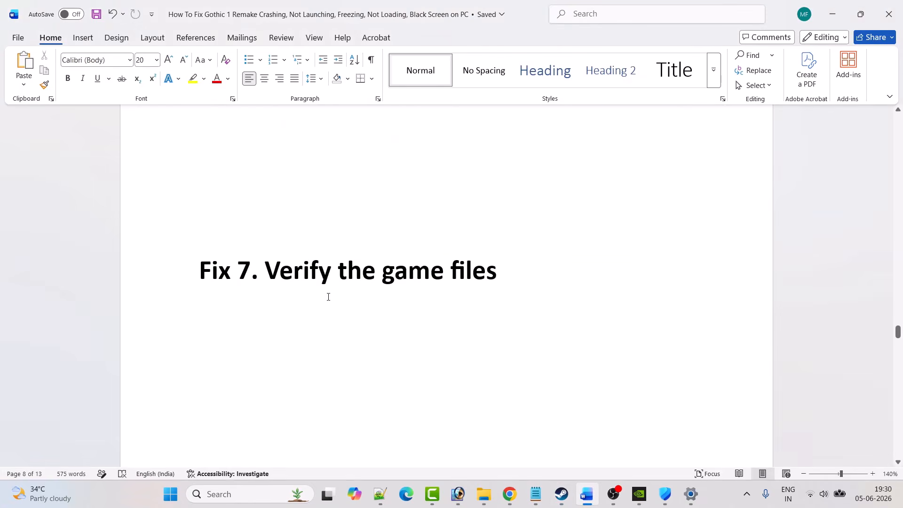
scroll(251, 209, "down", 7)
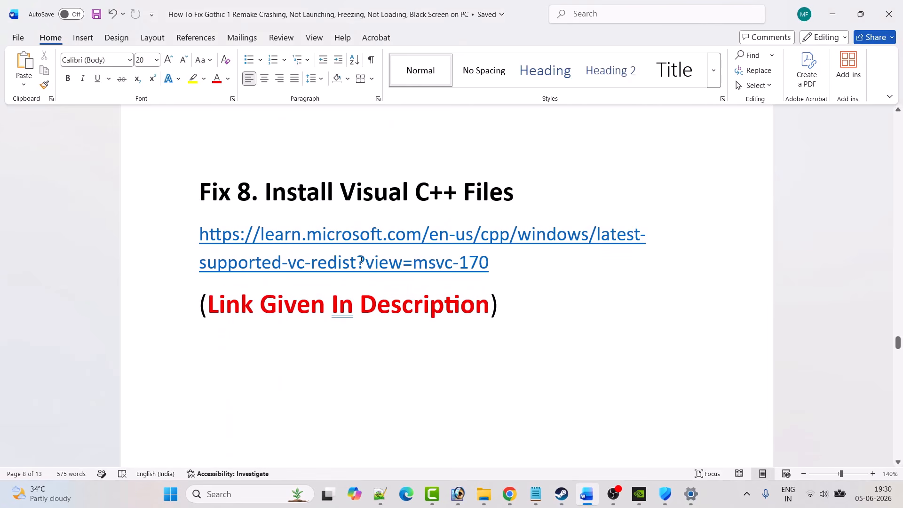
left_click_drag(492, 262, 182, 240)
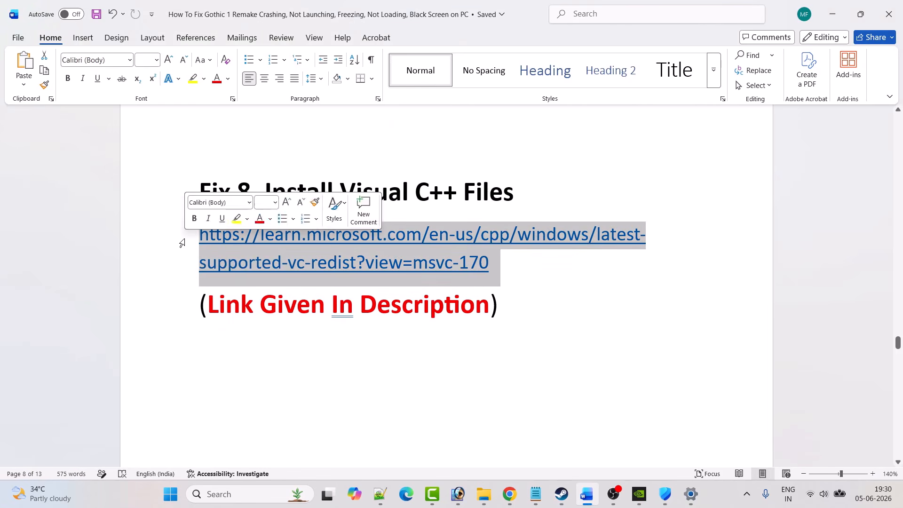
key("ctrl+c")
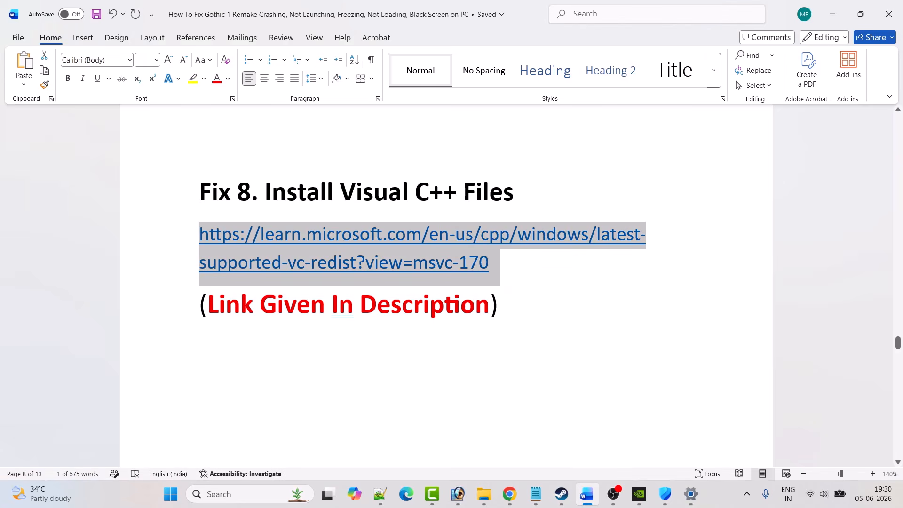
Switch to Chrome, download the x86 and x64 Visual C++ redistributables from the Microsoft page, and show the recent downloads.
left_click(509, 494)
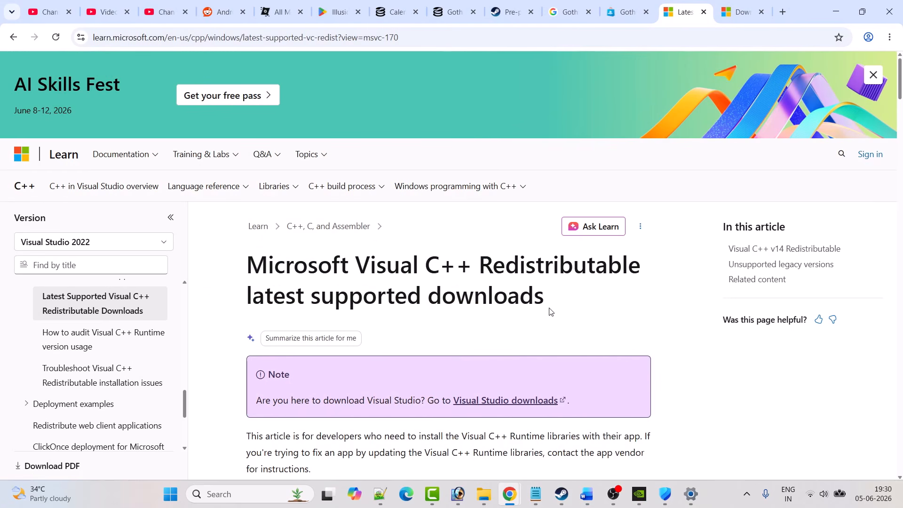
scroll(550, 312, "down", 20)
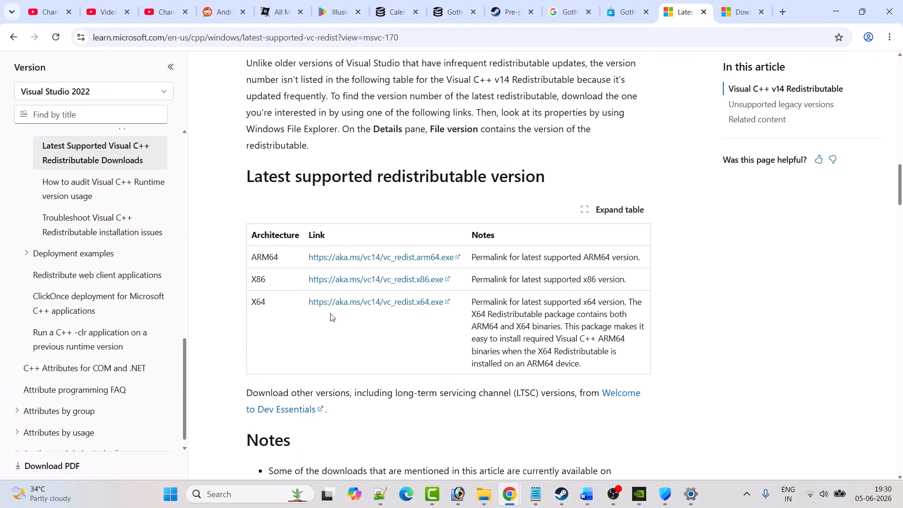
left_click(379, 283)
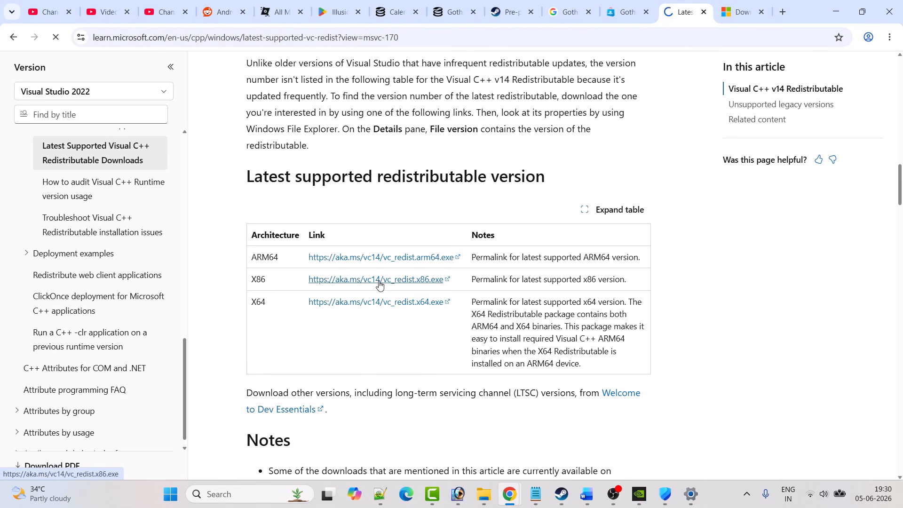
left_click(847, 43)
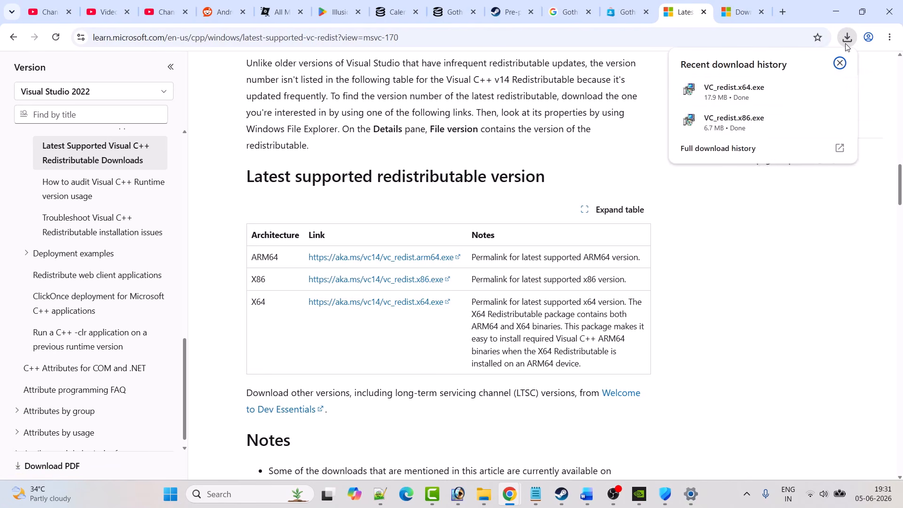
Launch the downloaded VC_redist.x64.exe installer, close it, and launch the VC_redist.x86.exe installer.
left_click(734, 92)
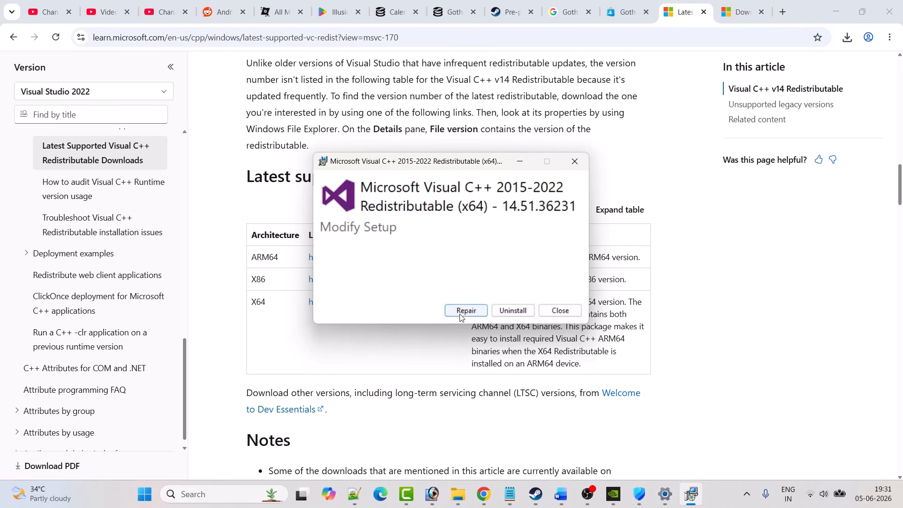
left_click(575, 161)
left_click(847, 38)
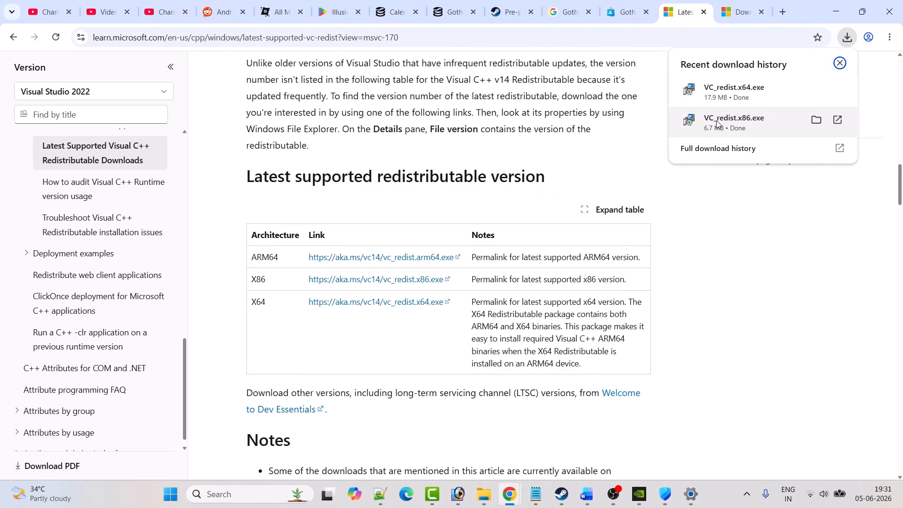
left_click(772, 123)
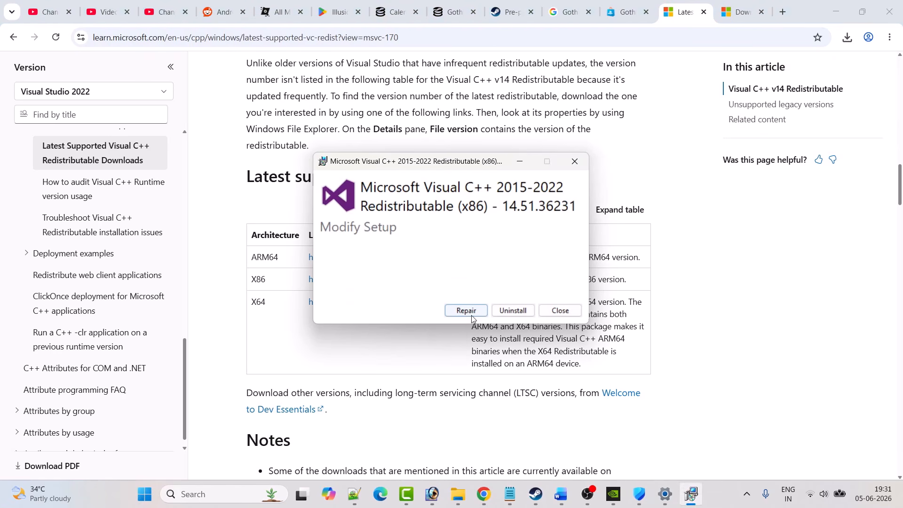
View the computer's power options that include Restart, and dismiss them without choosing one.
key("super")
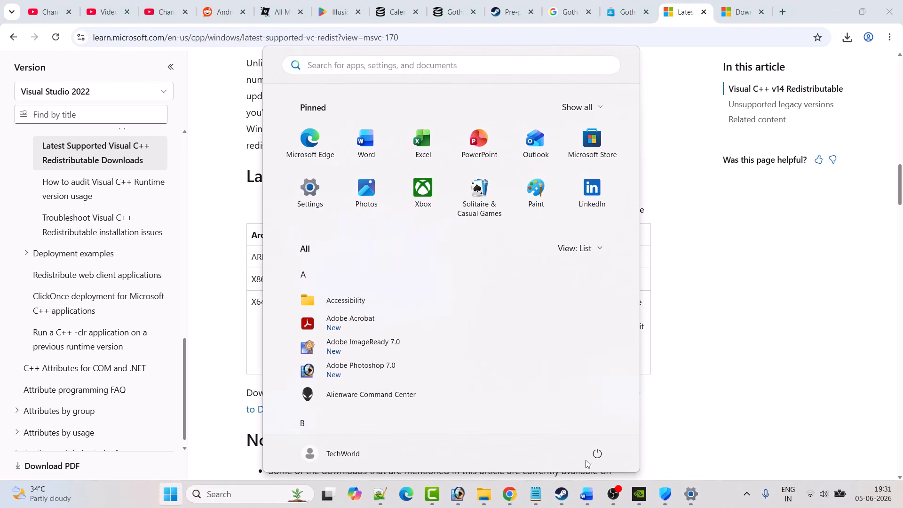
left_click(605, 457)
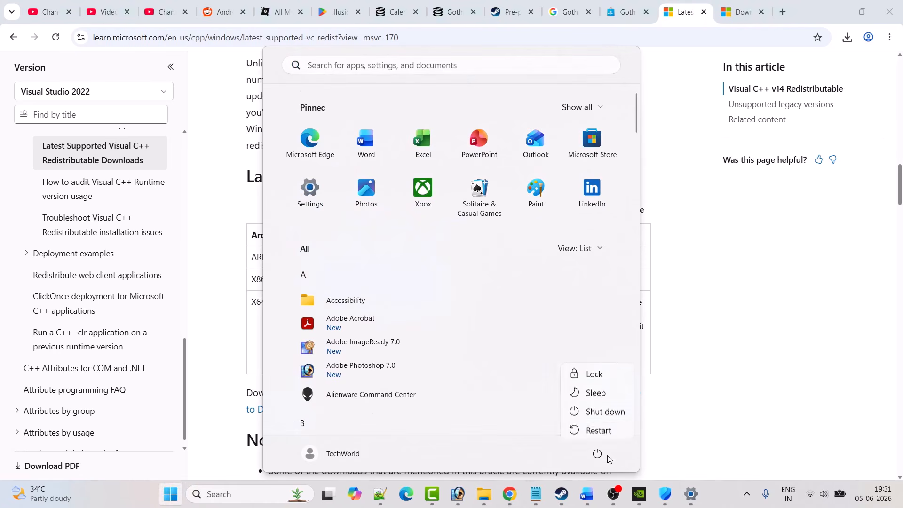
left_click(769, 418)
Return to the Word guide and select the DirectX download link under Fix 9.
left_click(586, 494)
scroll(251, 256, "down", 5)
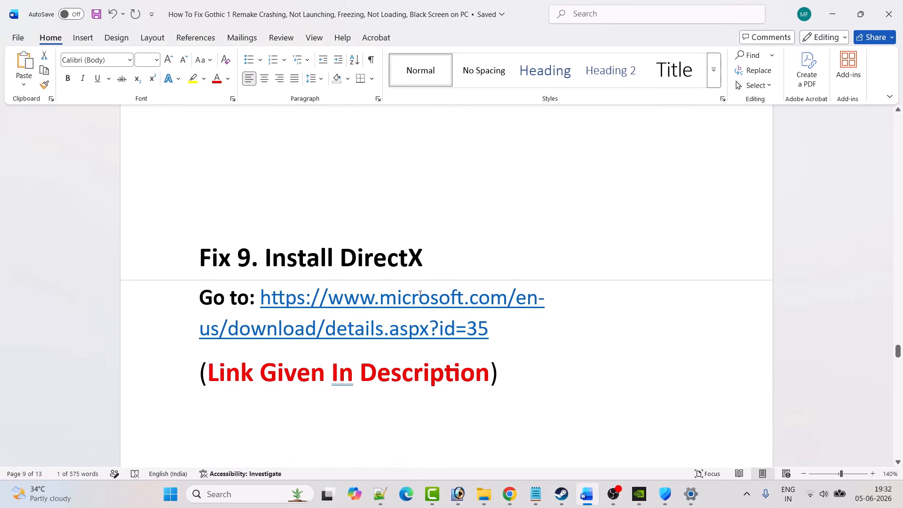
left_click_drag(489, 329, 262, 307)
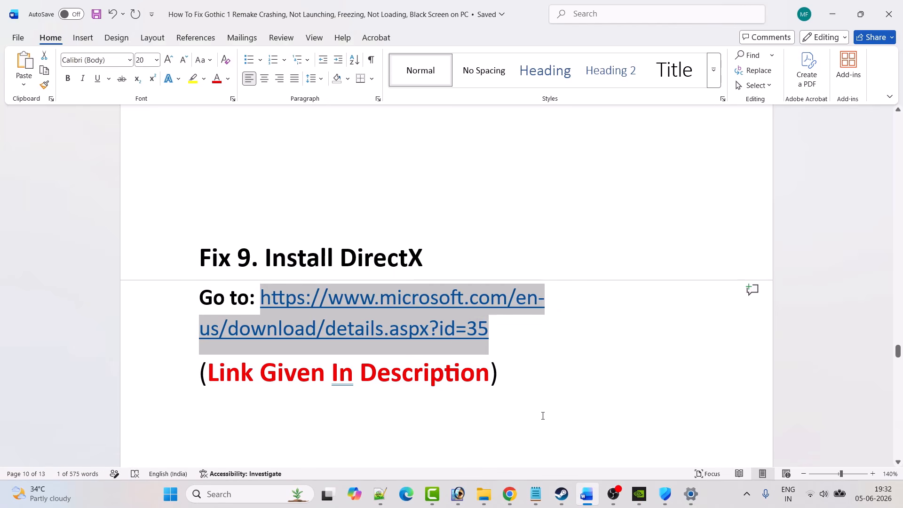
Switch to Chrome and download the English DirectX End-User Runtime Web Installer from the Microsoft Download Center.
left_click(509, 494)
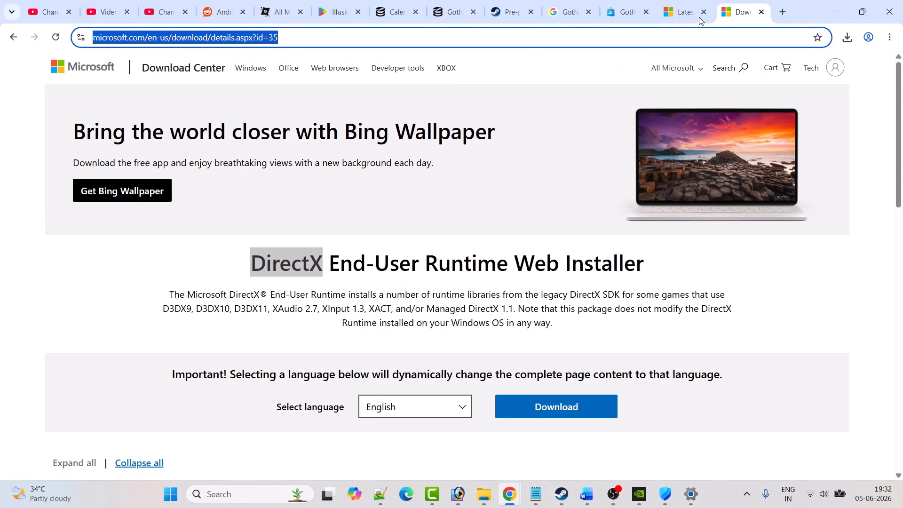
left_click(507, 185)
scroll(494, 190, "down", 1)
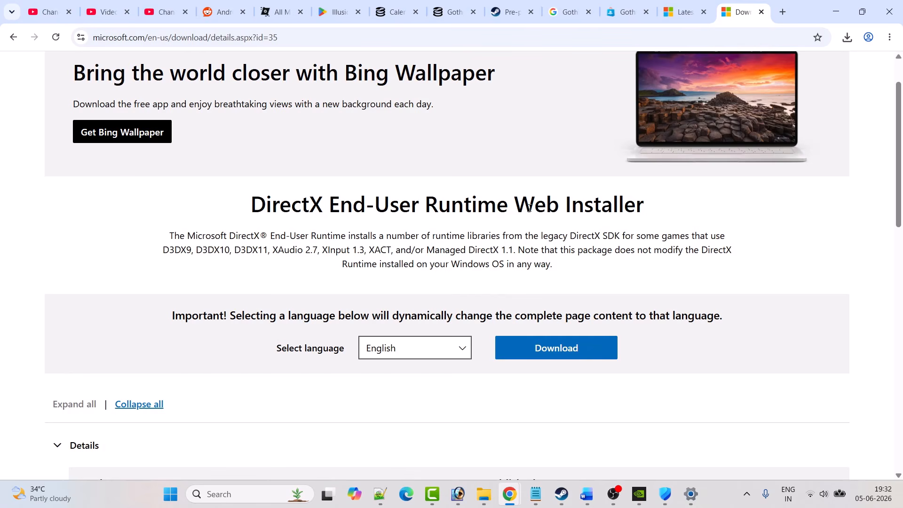
left_click(555, 345)
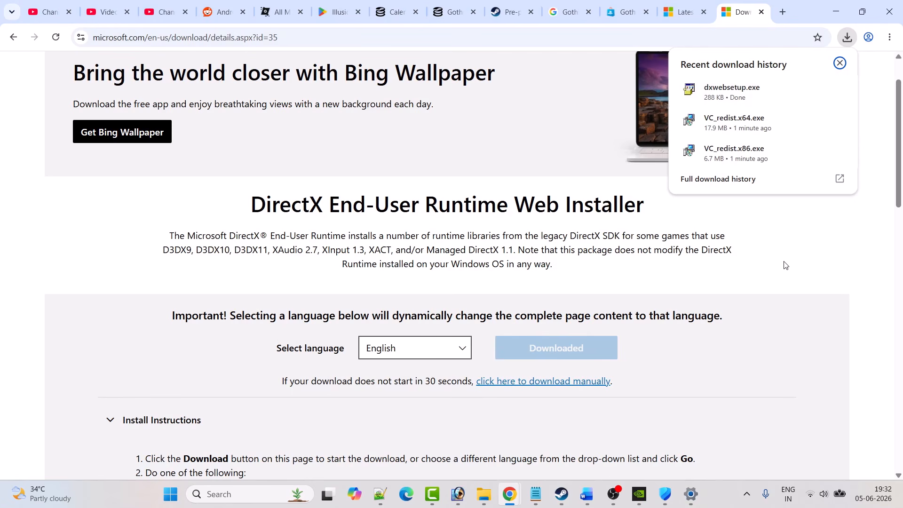
Return to the Word guide and read the Fix 10 section on disabling overlays.
left_click(587, 494)
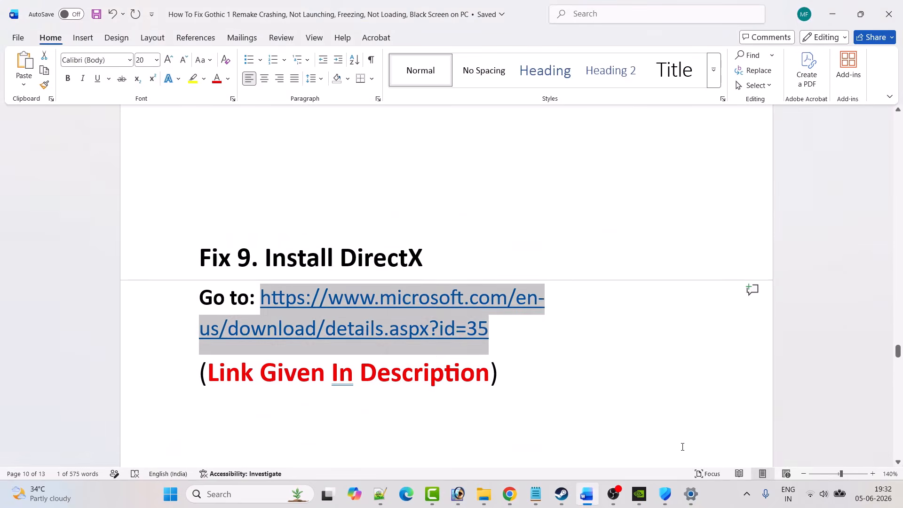
scroll(433, 303, "down", 5)
scroll(432, 303, "down", 1)
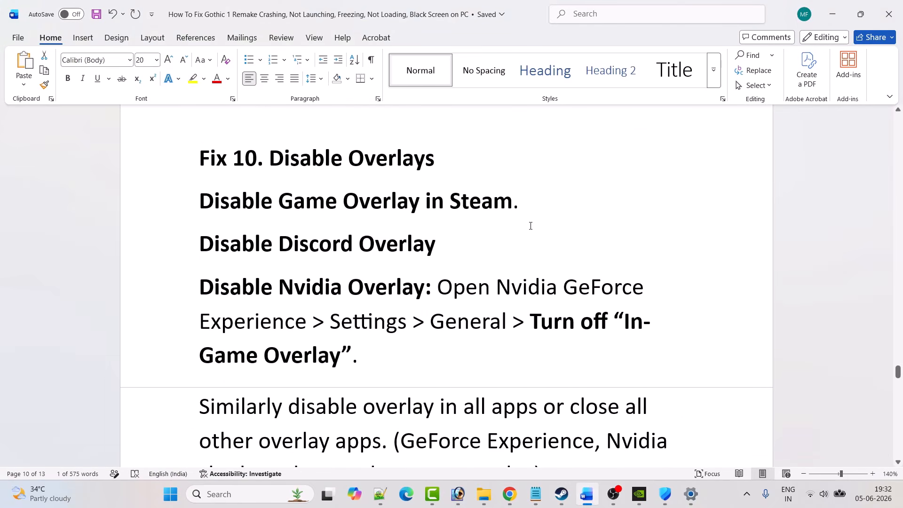
Switch to Steam and turn off the in-game Steam Overlay in the Call of Duty properties, closing them when done.
left_click(561, 494)
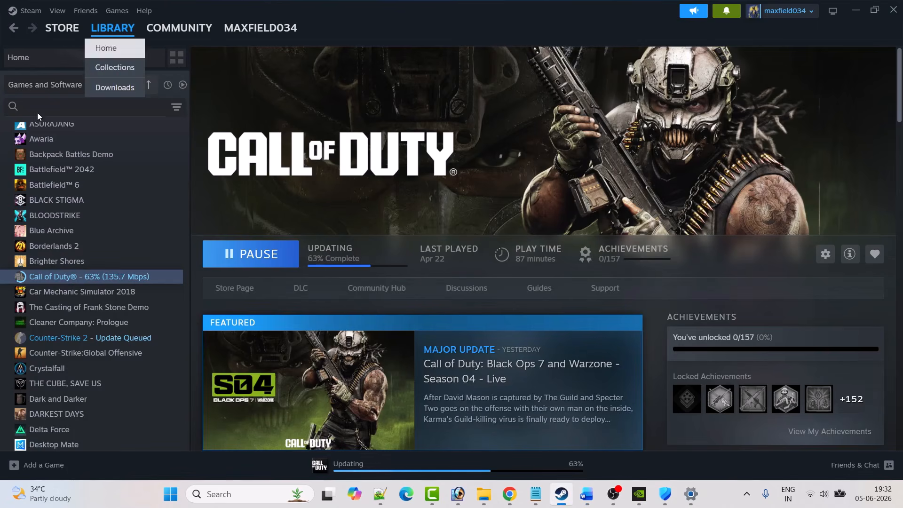
right_click(126, 280)
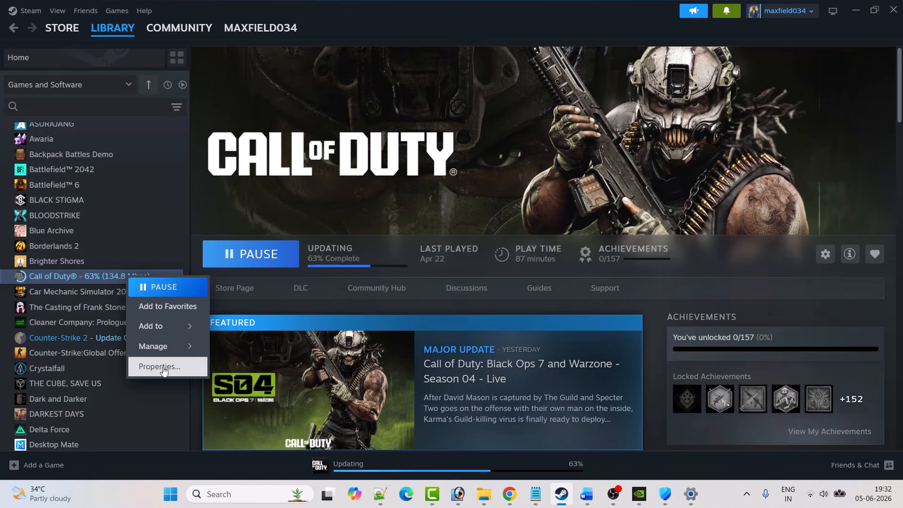
left_click(163, 366)
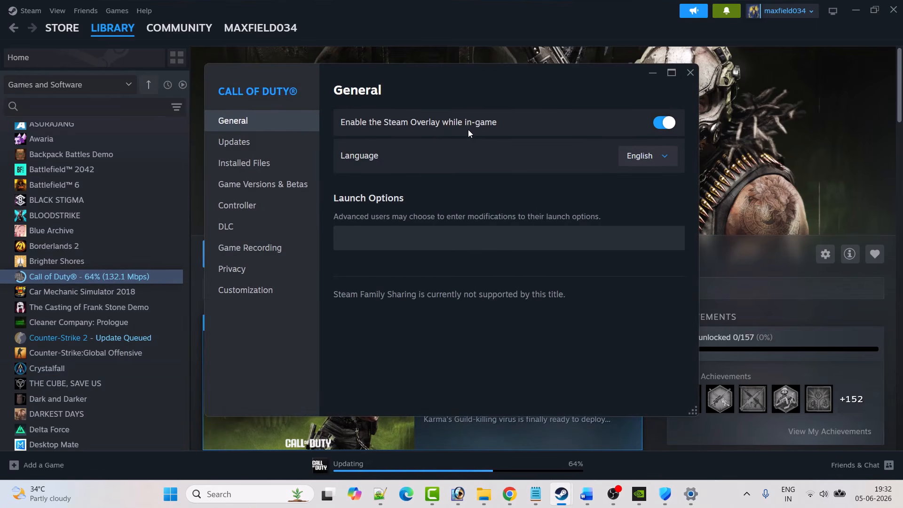
left_click(663, 123)
left_click(690, 73)
Return to the Word guide and read the Fix 10 instructions for Discord, Nvidia and other overlay apps.
key("alt+Tab")
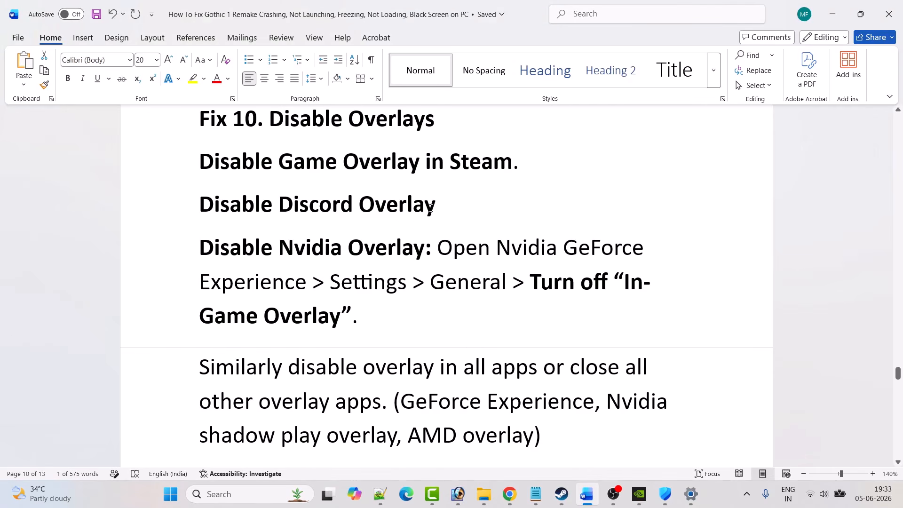
scroll(357, 212, "down", 1)
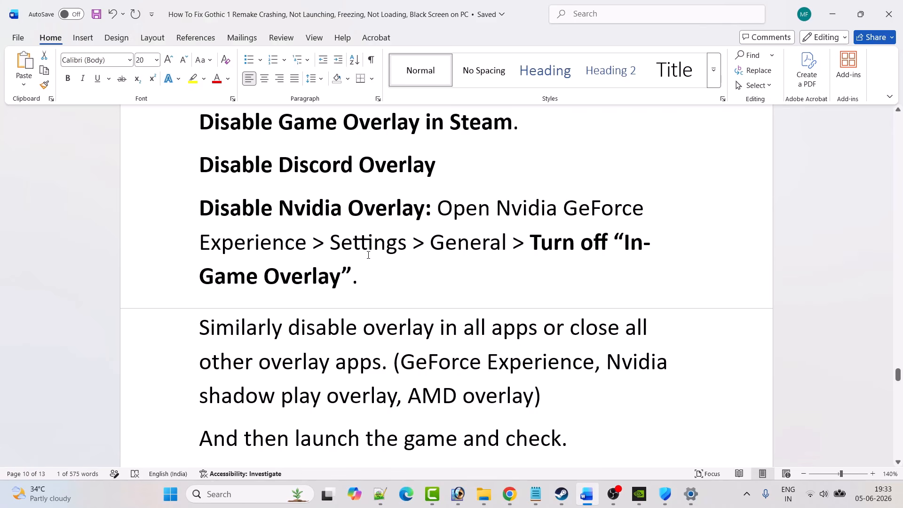
scroll(248, 226, "down", 3)
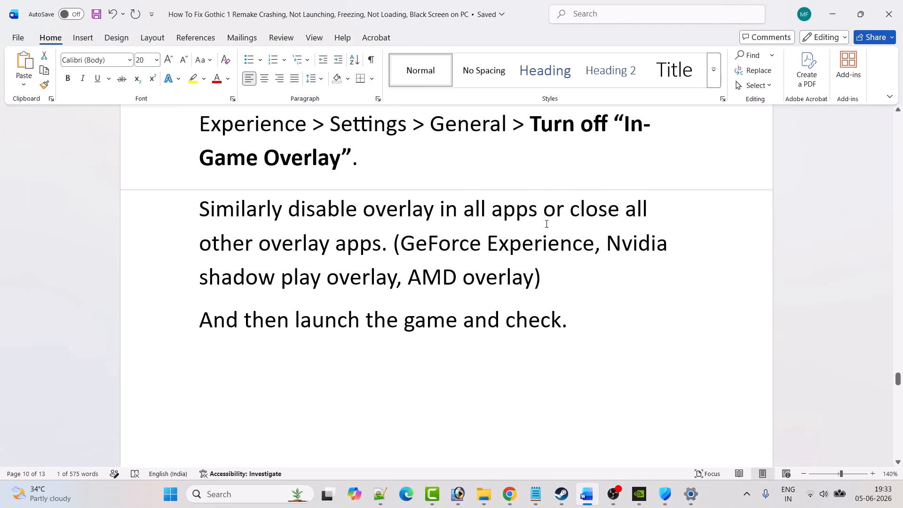
Read the Fix 11 instructions on closing conflicting or unnecessary programs and disconnecting extra devices.
scroll(534, 332, "down", 10)
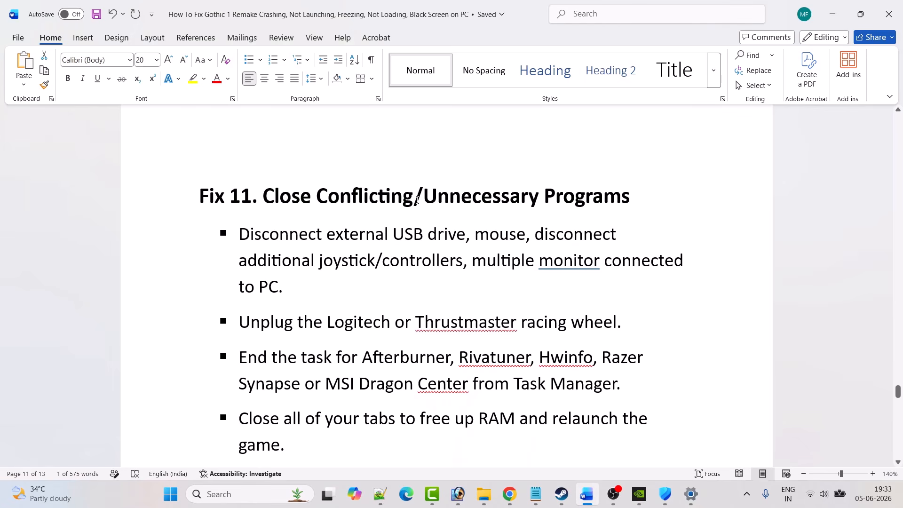
scroll(626, 209, "down", 1)
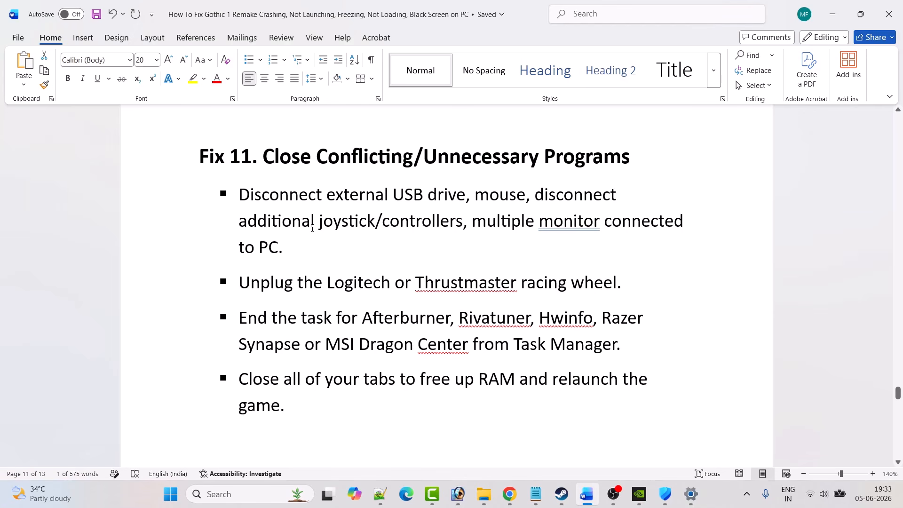
scroll(313, 229, "down", 1)
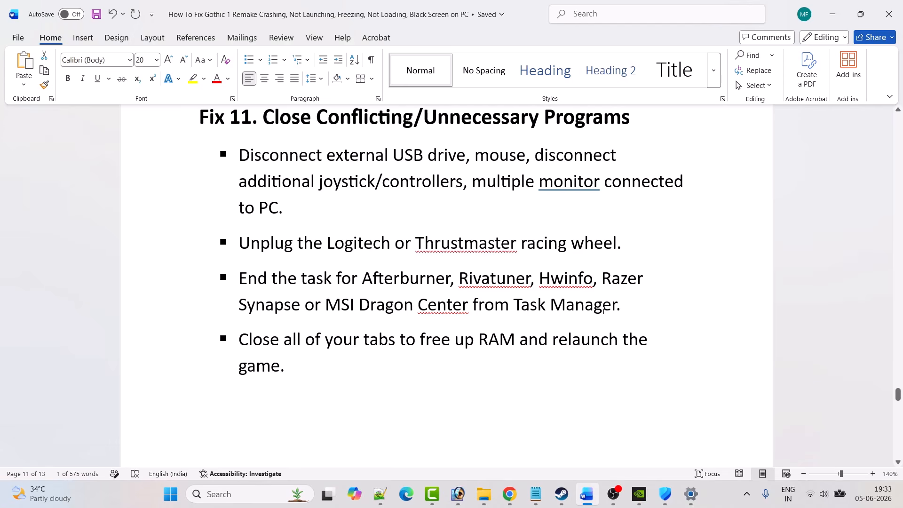
scroll(603, 310, "down", 1)
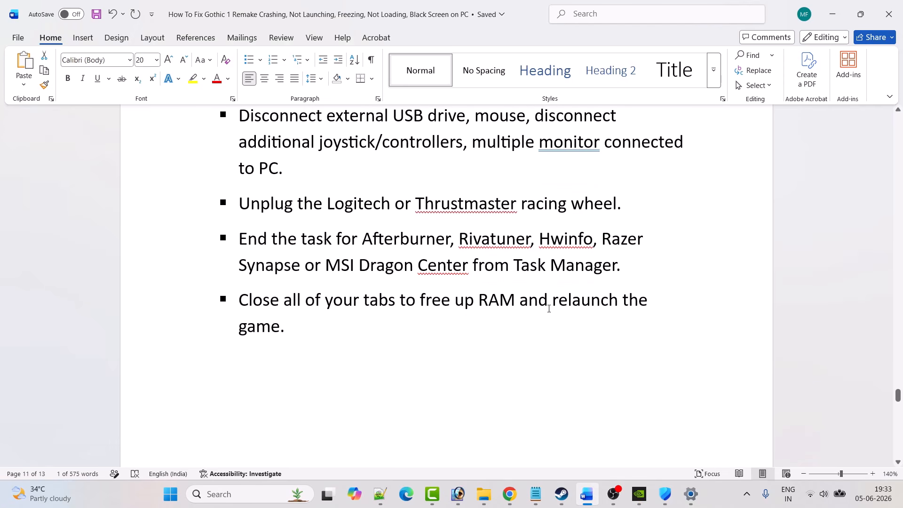
Read Fix 12 on deleting the saved game folder, and browse in File Explorer to the user's profile folder under C:\Users.
scroll(272, 327, "down", 6)
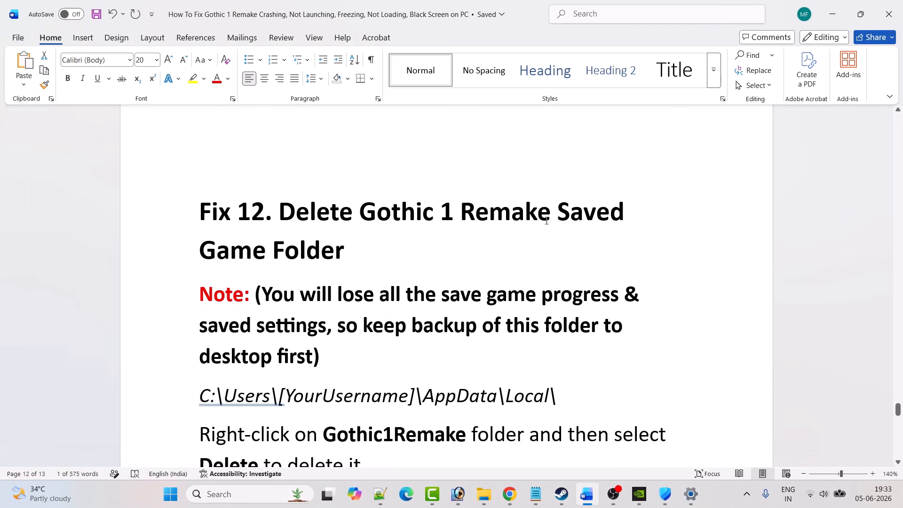
scroll(353, 247, "down", 2)
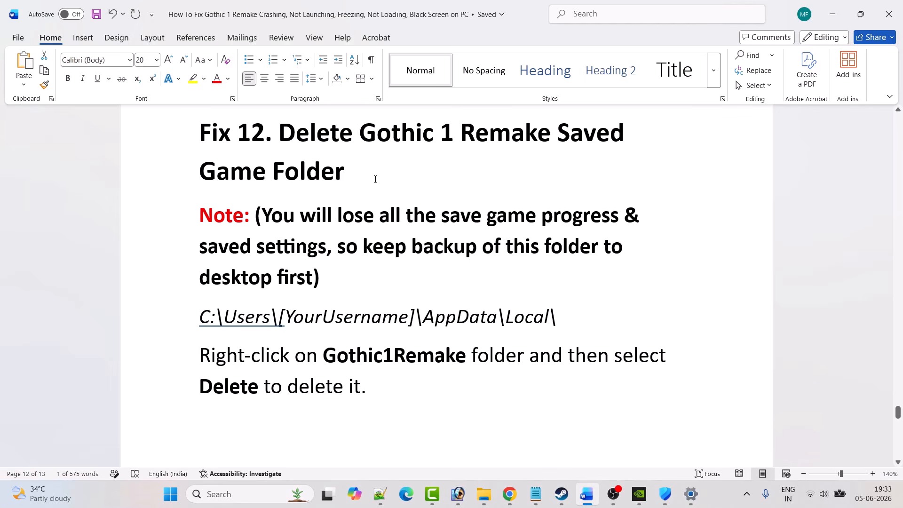
key("super+e")
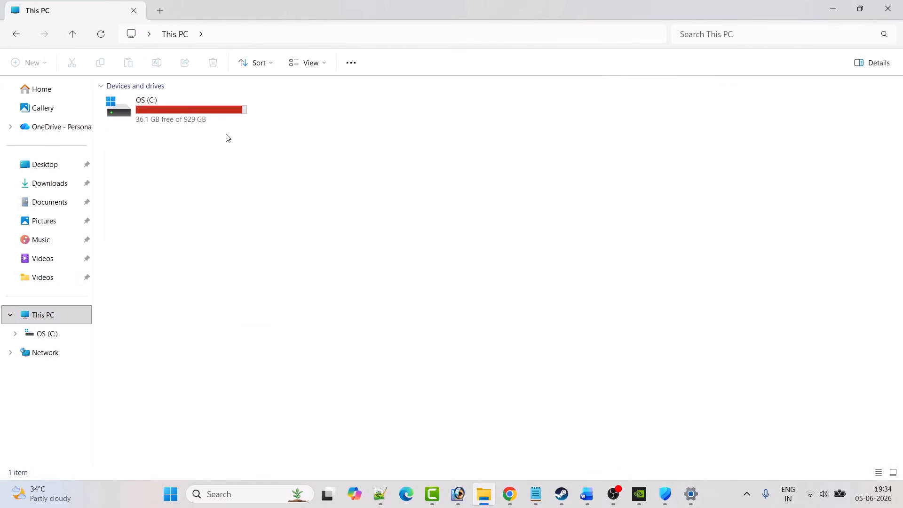
double_click(188, 109)
scroll(198, 282, "down", 2)
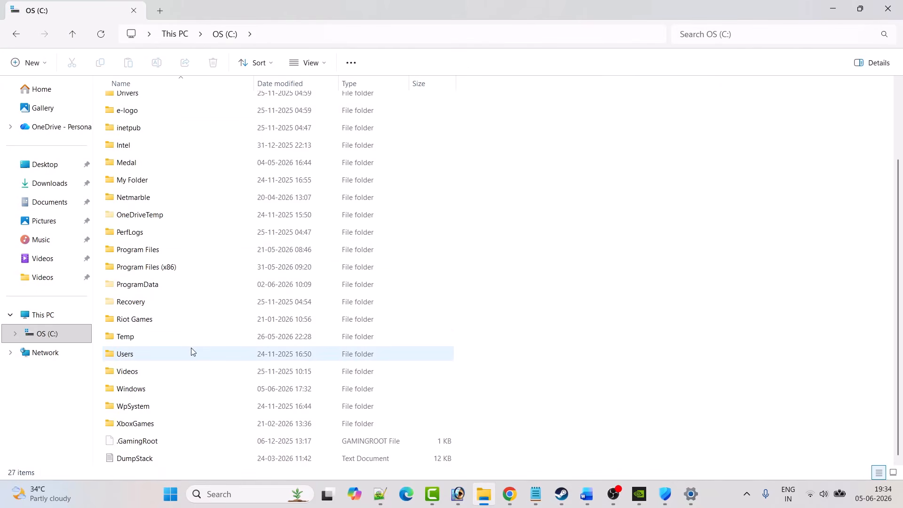
double_click(125, 357)
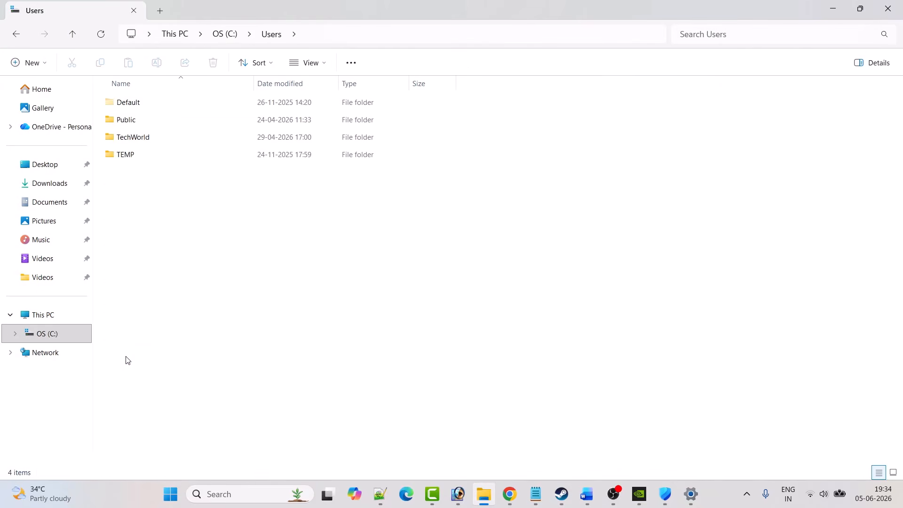
double_click(156, 143)
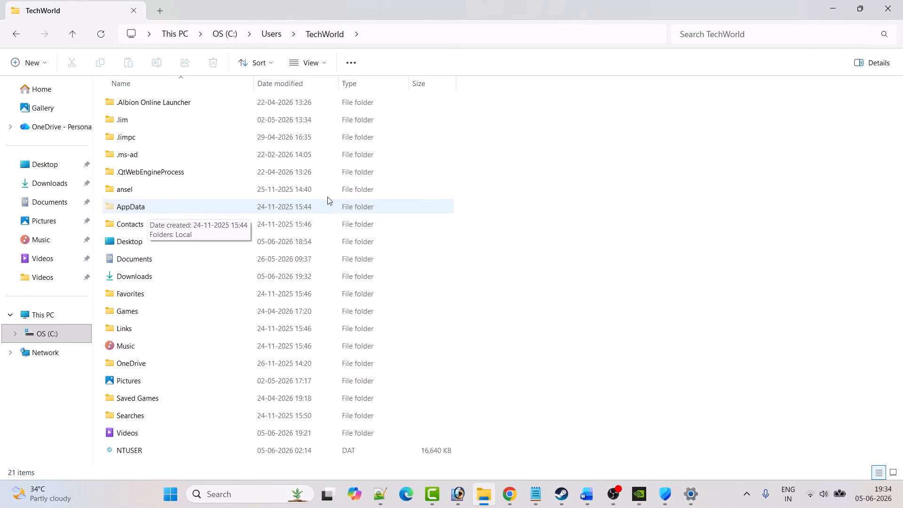
Check the File Explorer display option for hidden items and open the AppData folder.
left_click(311, 62)
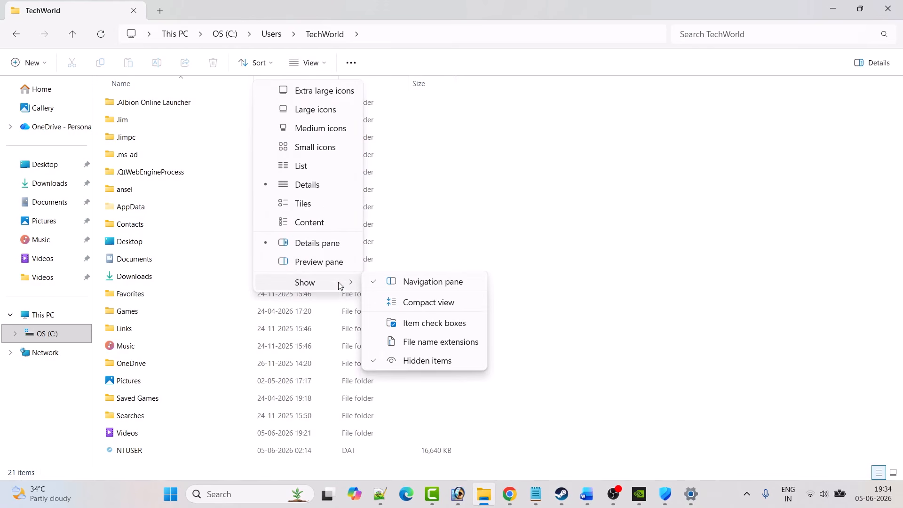
left_click(667, 303)
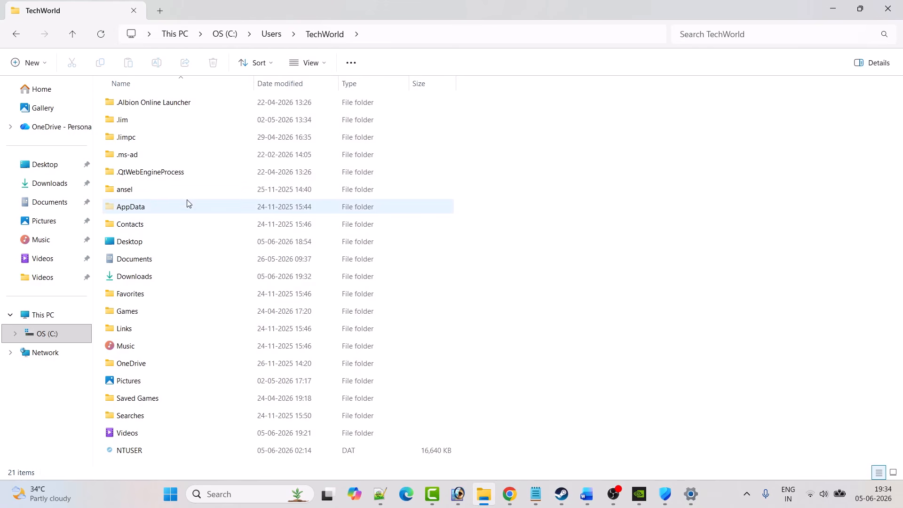
double_click(159, 208)
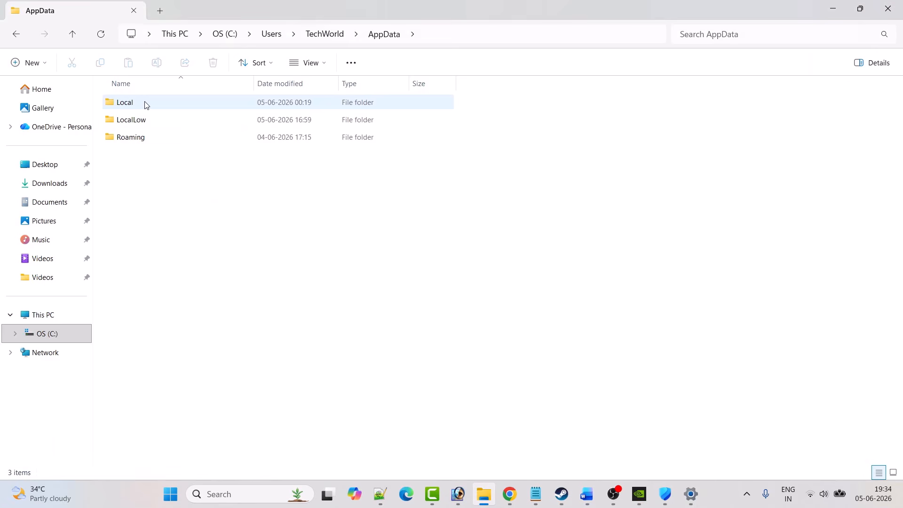
Return to the Word guide and highlight the Gothic1Remake folder name in Fix 12, clearing the selection again.
left_click(586, 494)
scroll(555, 301, "down", 1)
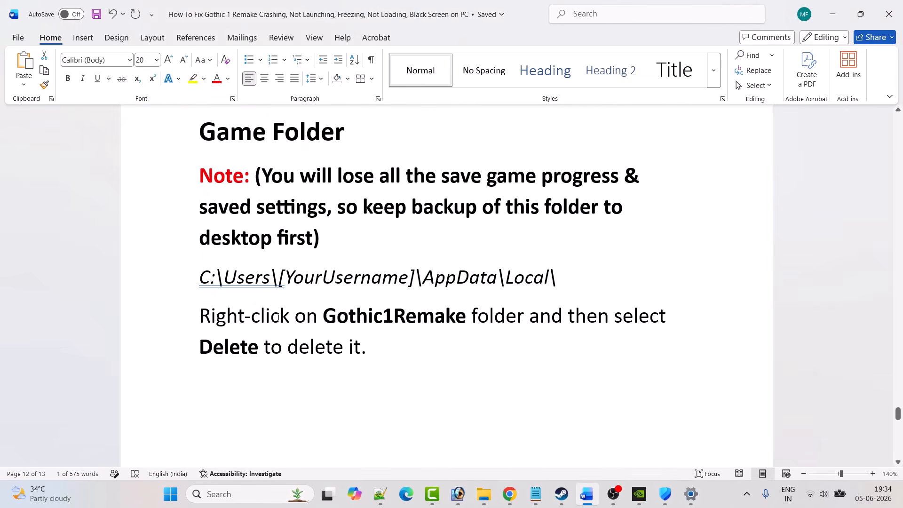
left_click_drag(324, 318, 467, 321)
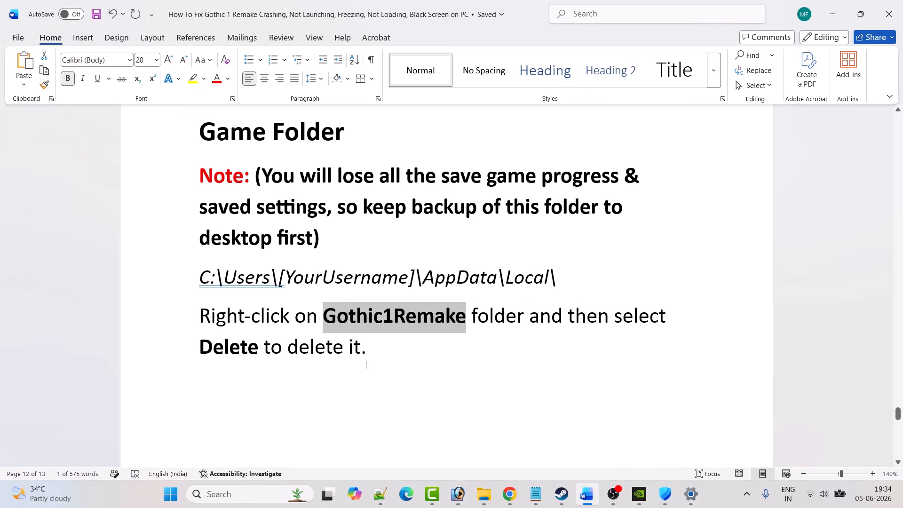
left_click(391, 352)
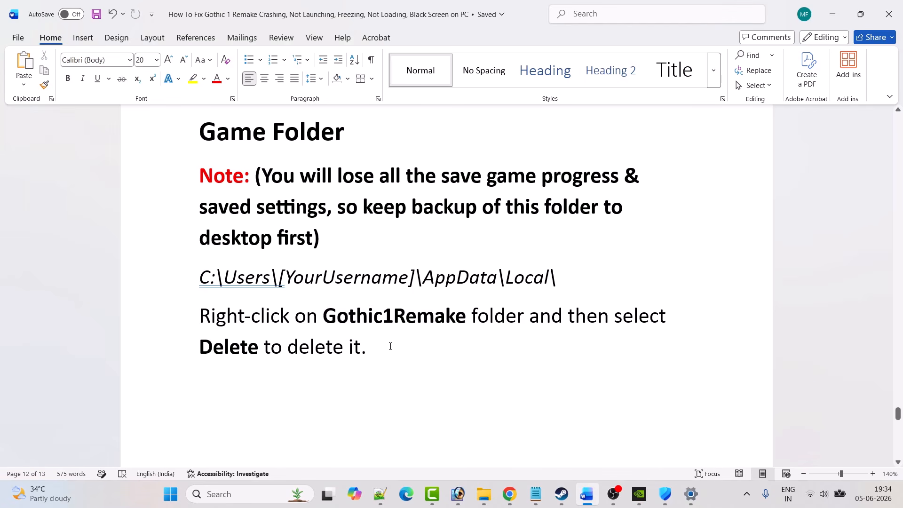
Move on to Fix 13 in the guide, open Windows Update in Settings and check for updates.
scroll(389, 348, "down", 10)
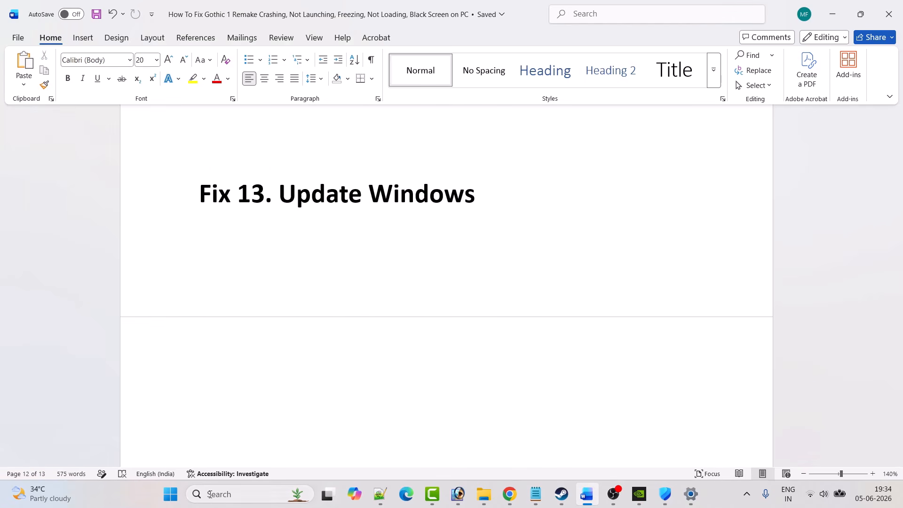
left_click(170, 494)
left_click(327, 186)
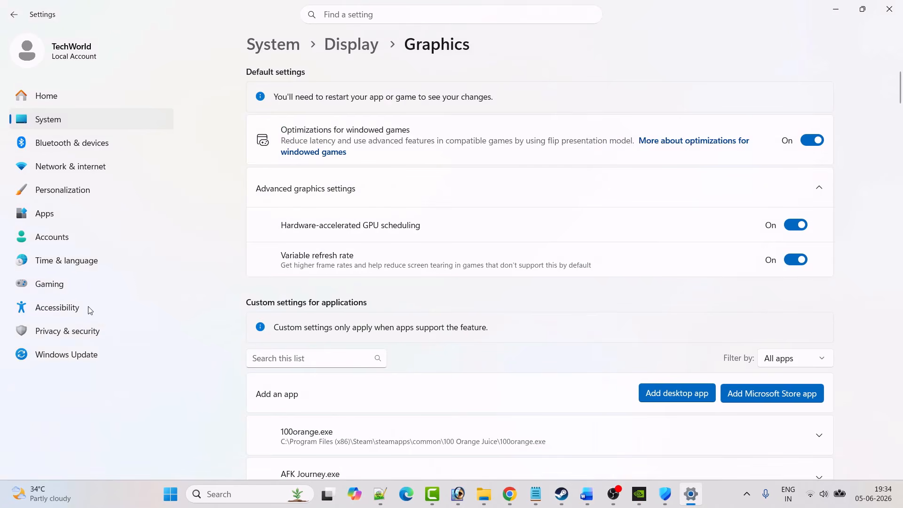
left_click(76, 360)
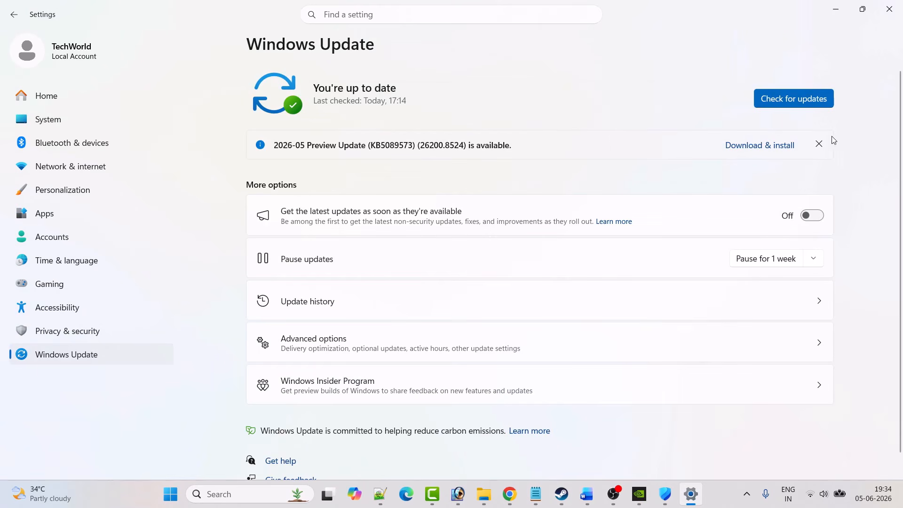
left_click(803, 99)
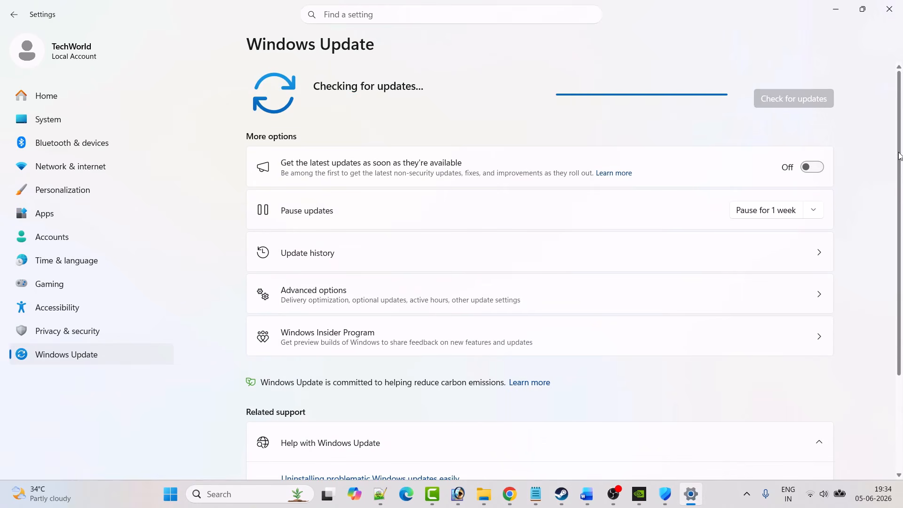
View the computer's power options that include Restart, and dismiss them without choosing one.
left_click(170, 504)
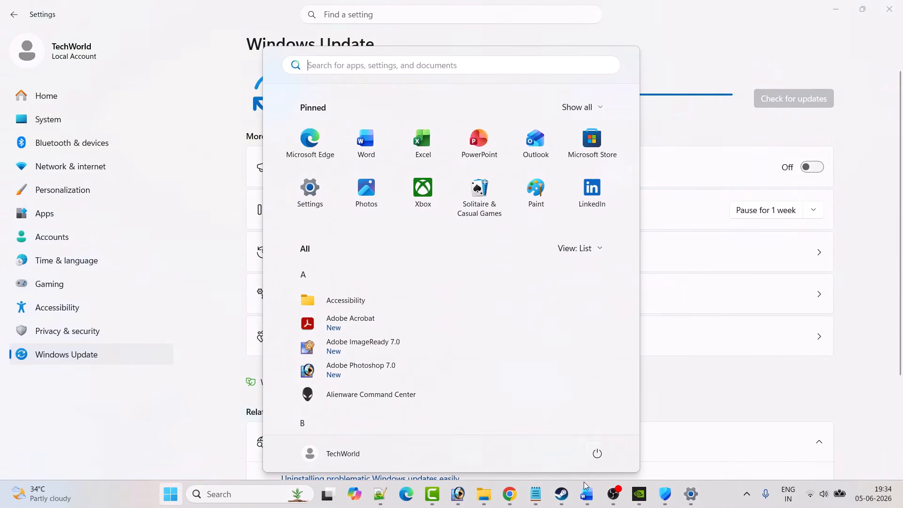
left_click(596, 453)
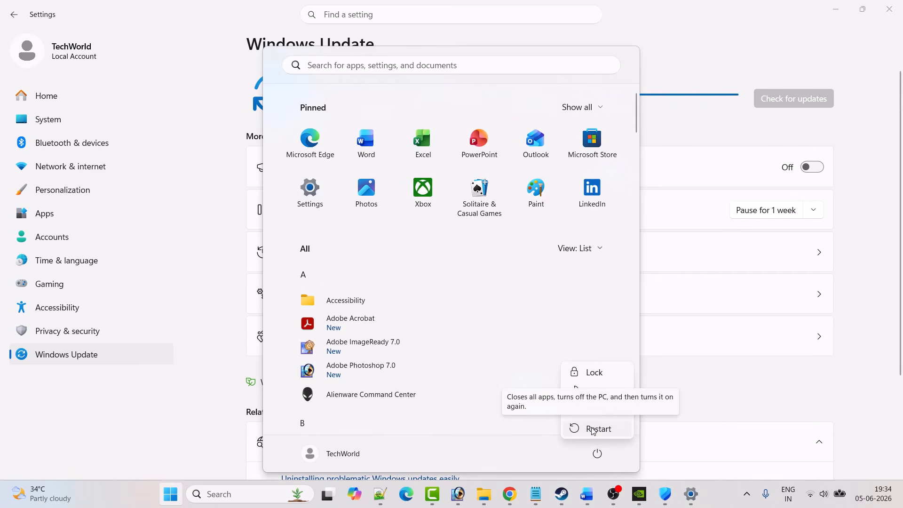
left_click(792, 404)
Return to the Word guide and read Fix 14 on reinstalling the game, briefly highlighting the GOTHIC 1 REMAKE and PC restart text.
left_click(586, 494)
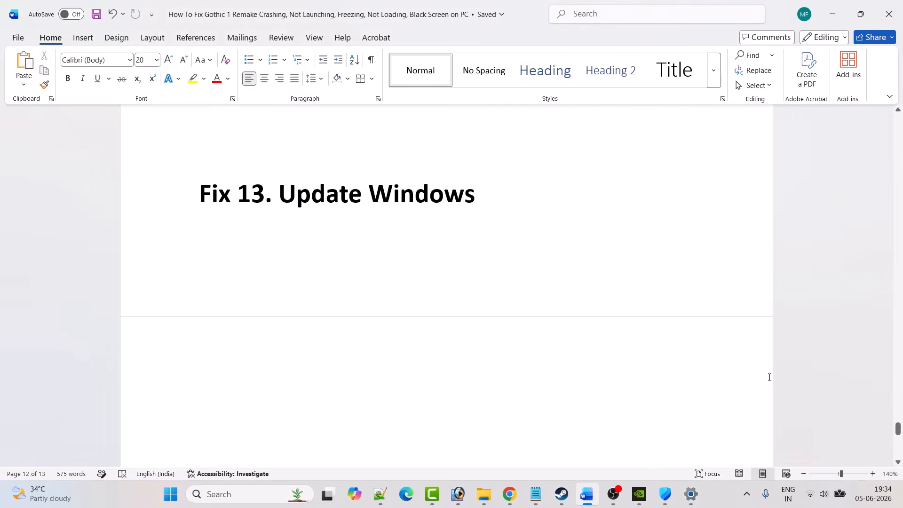
scroll(389, 273, "down", 5)
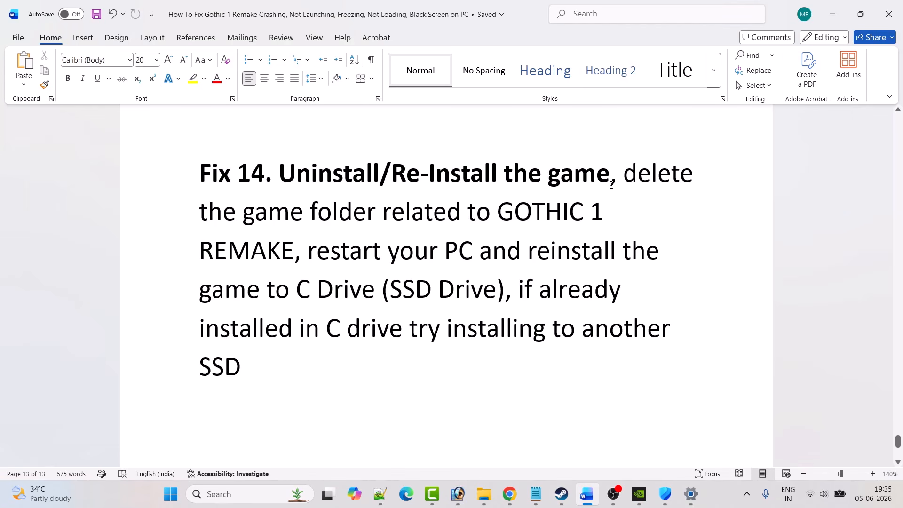
left_click_drag(501, 212, 476, 256)
left_click(571, 254)
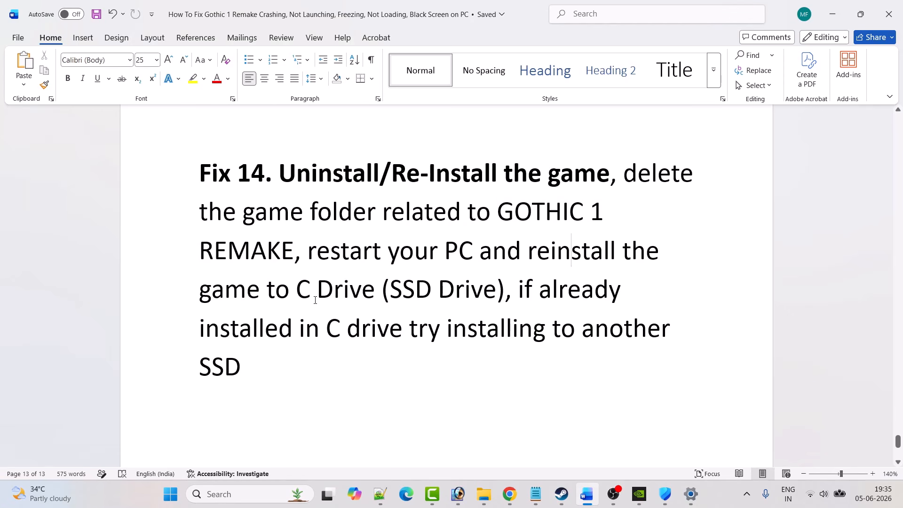